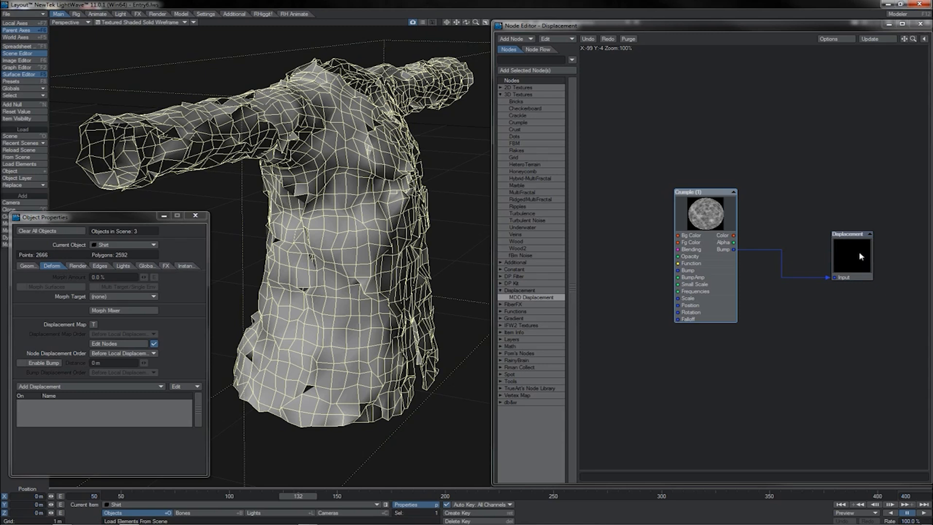
Delete the Spot Info node and reposition the remaining nodes with the Crumple Bump output connected to the Displacement input.
{"action": "left_click_drag", "start_coordinate": [859, 252], "coordinate": [813, 202]}
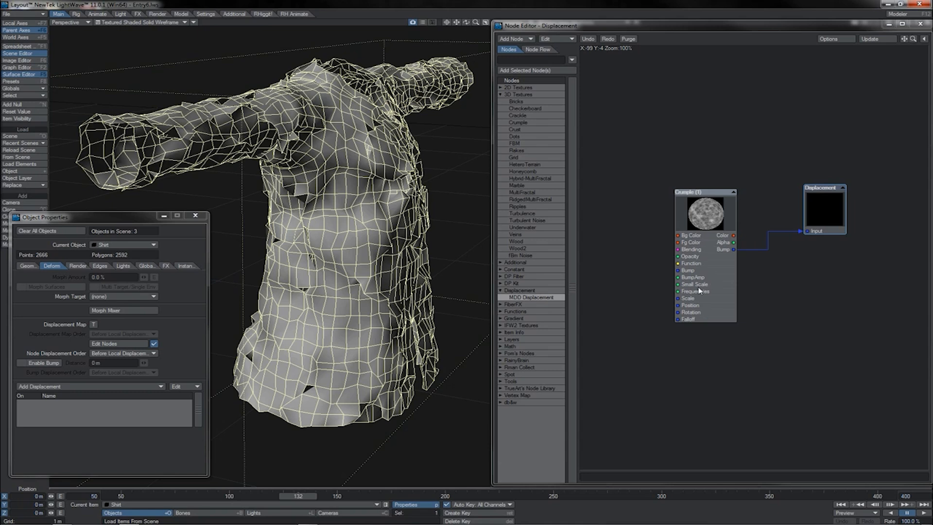
{"action": "left_click_drag", "start_coordinate": [833, 240], "coordinate": [828, 209]}
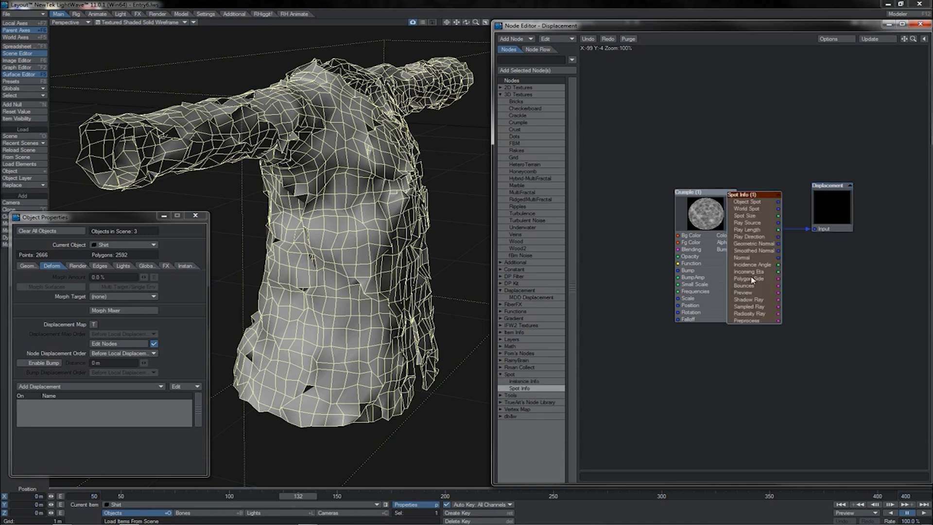
{"action": "left_click_drag", "start_coordinate": [754, 276], "coordinate": [726, 148]}
{"action": "key", "text": "Delete"}
{"action": "left_click_drag", "start_coordinate": [713, 203], "coordinate": [714, 174]}
{"action": "left_click_drag", "start_coordinate": [735, 221], "coordinate": [815, 229]}
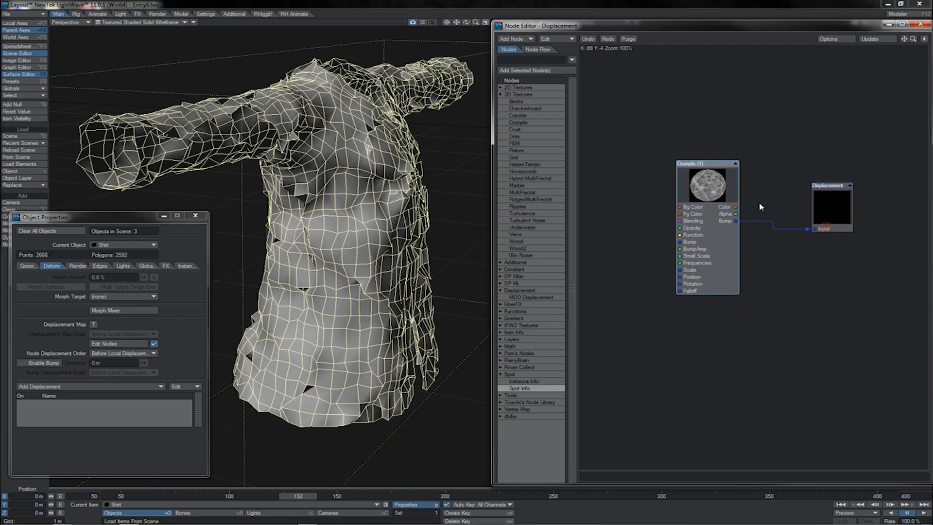
Set the shirt's Node Displacement Order to Before World Displacement.
{"action": "left_click_drag", "start_coordinate": [466, 22], "coordinate": [151, 356]}
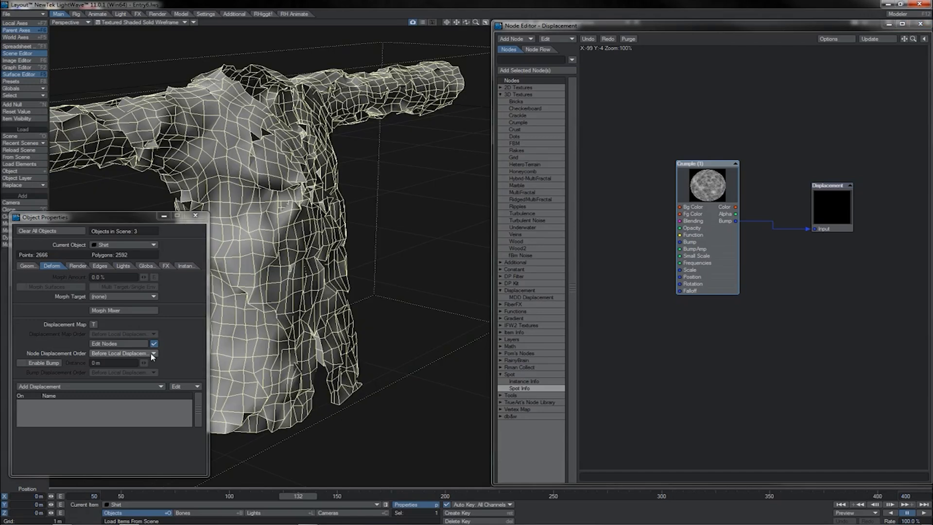
{"action": "left_click", "coordinate": [151, 354]}
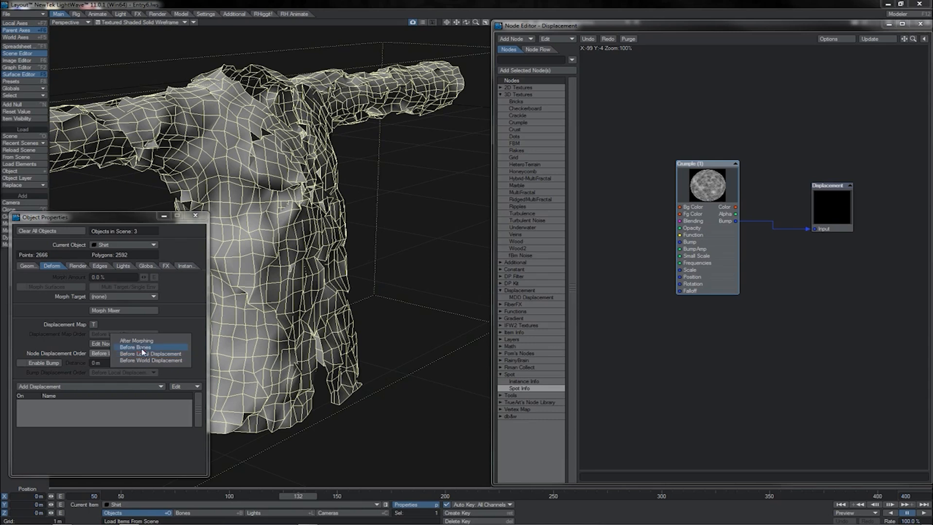
{"action": "left_click", "coordinate": [141, 347]}
{"action": "left_click", "coordinate": [140, 355]}
{"action": "left_click", "coordinate": [141, 360]}
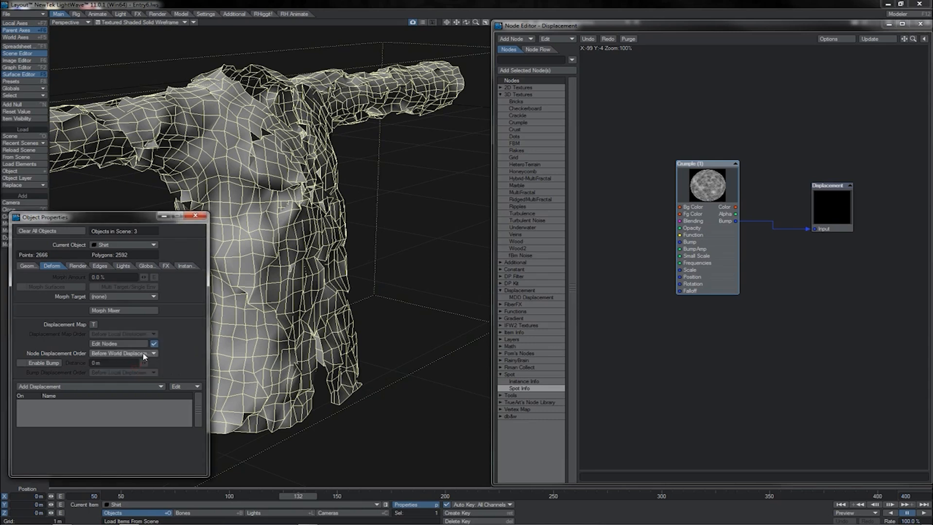
{"action": "left_click", "coordinate": [144, 353]}
{"action": "left_click", "coordinate": [144, 351]}
Set the shirt's Subdivision Order to After Displacement.
{"action": "left_click", "coordinate": [27, 265]}
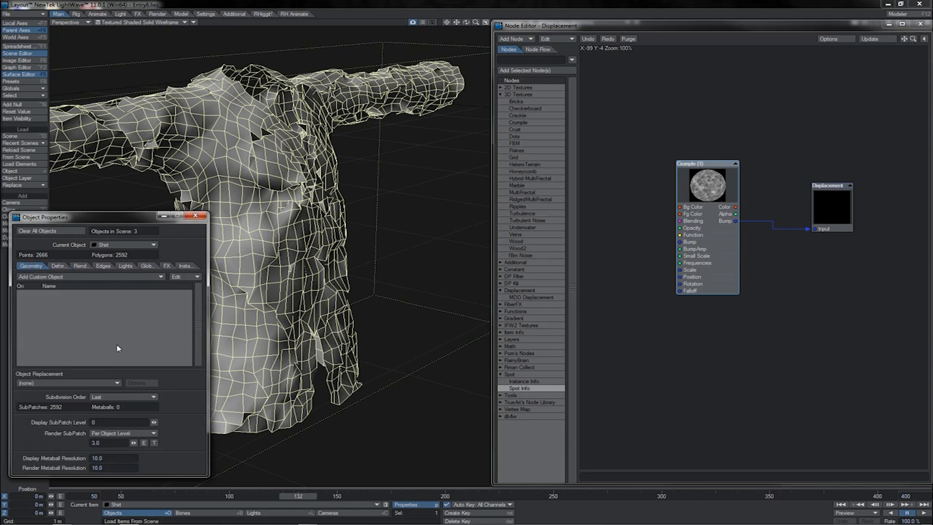
{"action": "left_click", "coordinate": [109, 399]}
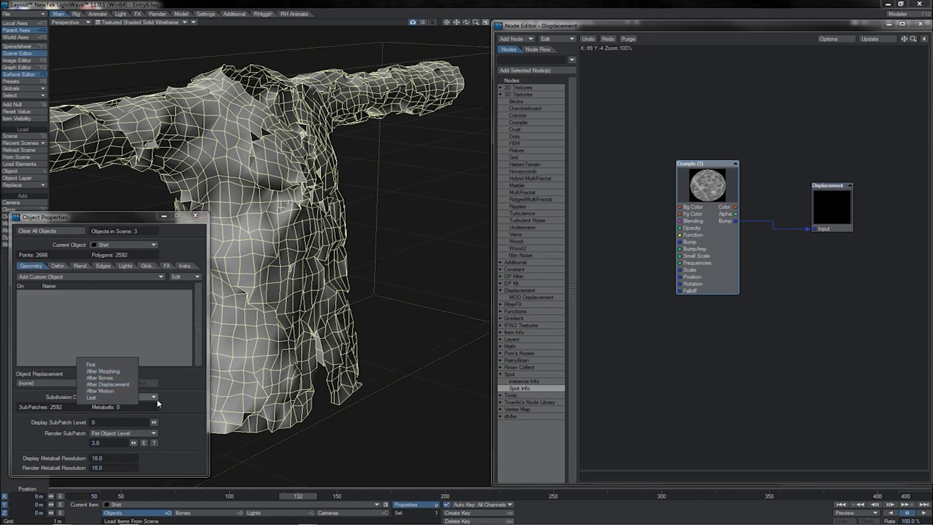
{"action": "left_click", "coordinate": [124, 398]}
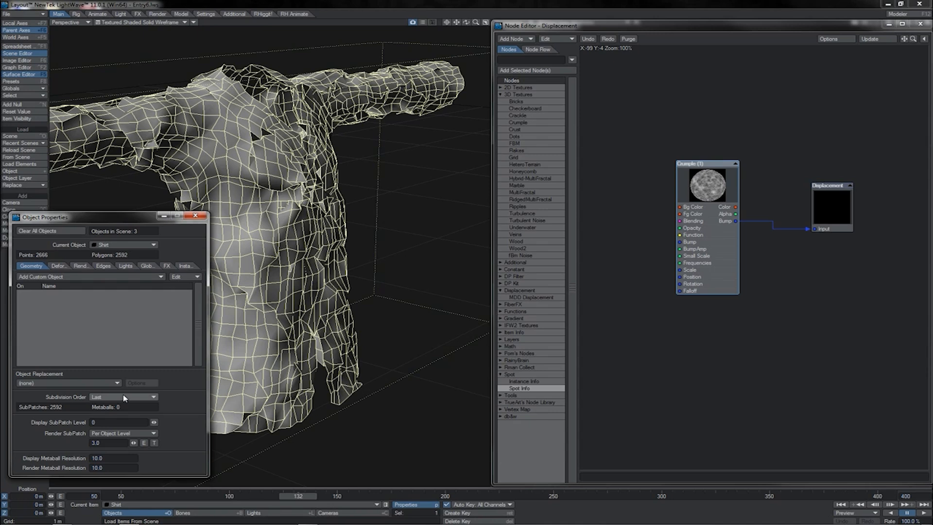
{"action": "left_click", "coordinate": [124, 397]}
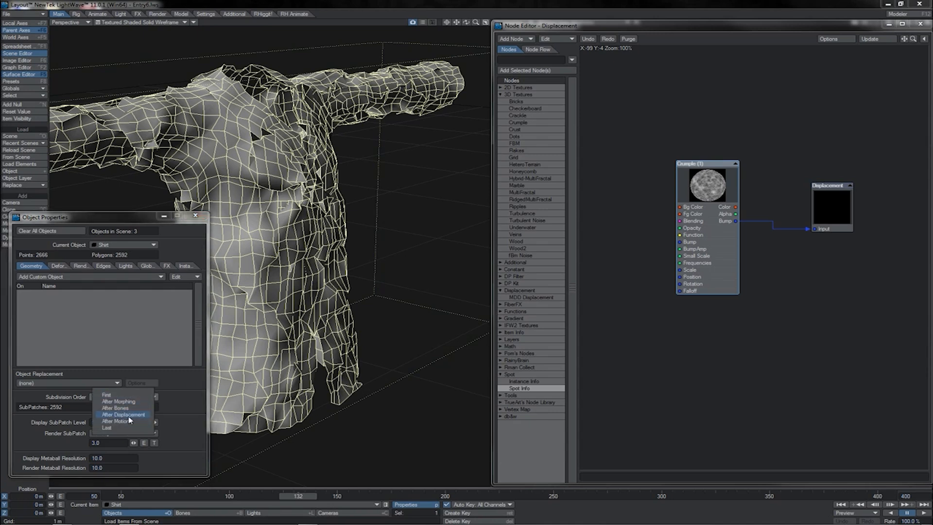
{"action": "left_click", "coordinate": [124, 414]}
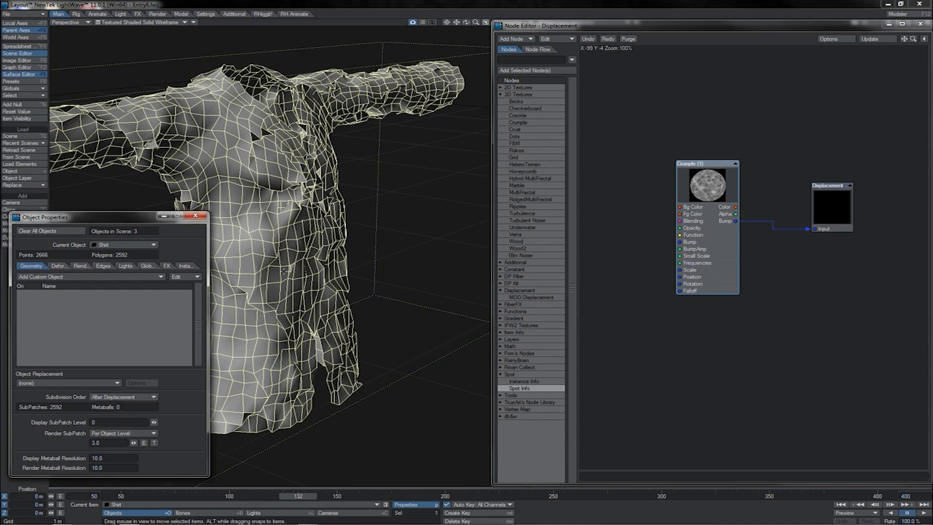
Set the shirt's Display SubPatch Level to 5 and display the viewport as Shaded Solid.
{"action": "left_click", "coordinate": [97, 422]}
{"action": "type", "text": "5"}
{"action": "key", "text": "Return"}
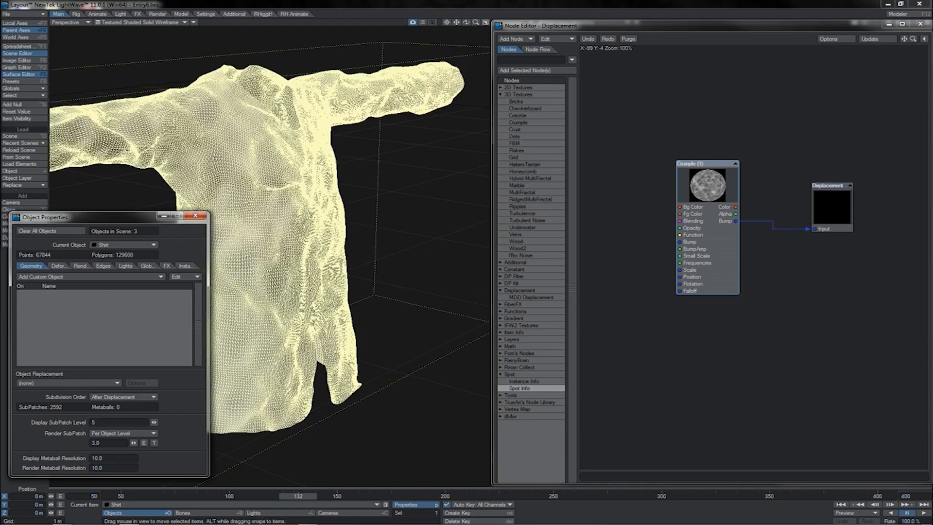
{"action": "left_click", "coordinate": [146, 23]}
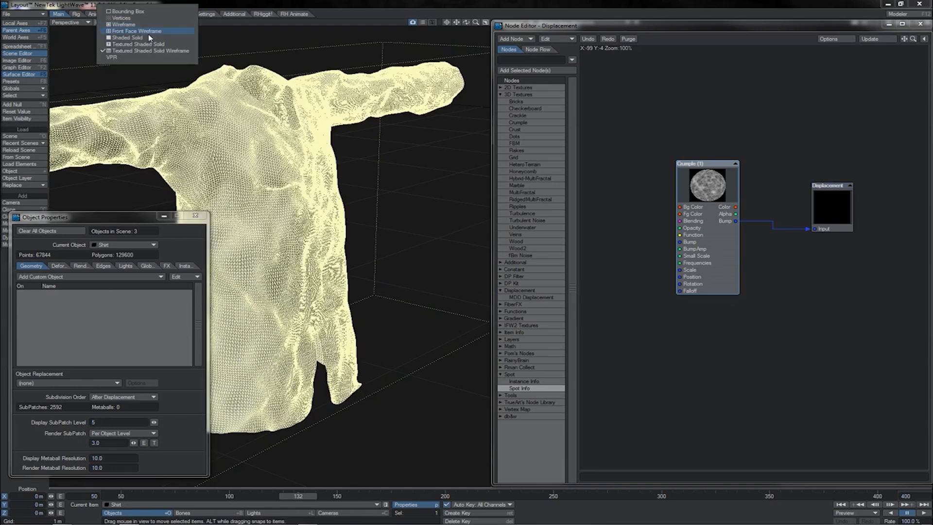
{"action": "left_click", "coordinate": [146, 38]}
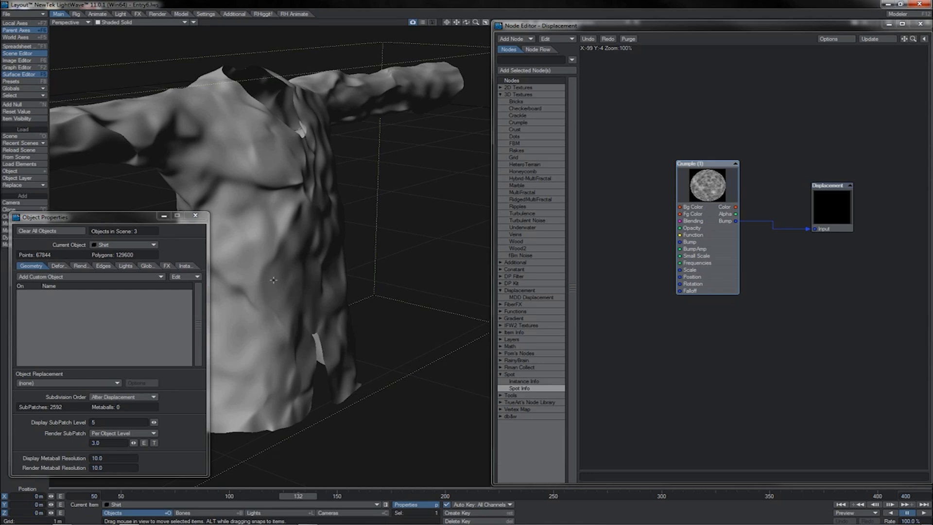
Set the shirt's Subdivision Order to After Bones.
{"action": "left_click", "coordinate": [141, 398]}
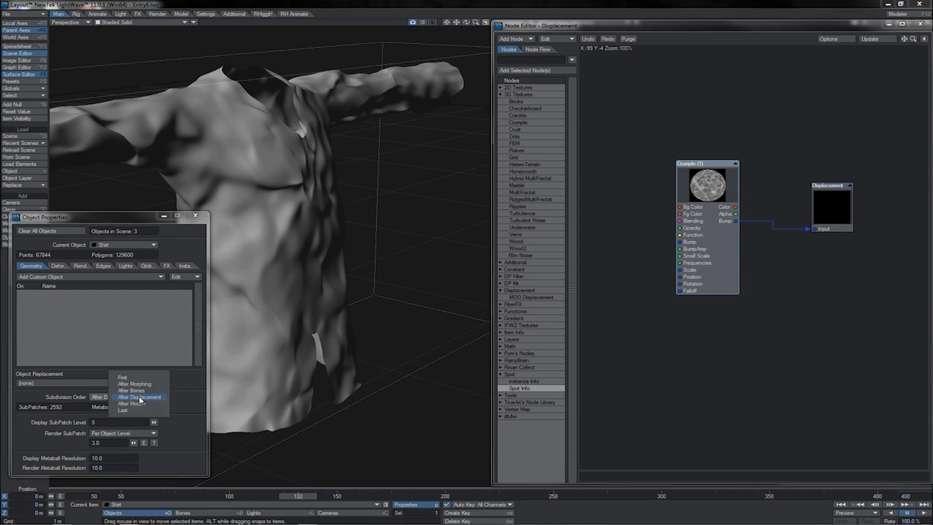
{"action": "left_click", "coordinate": [139, 389]}
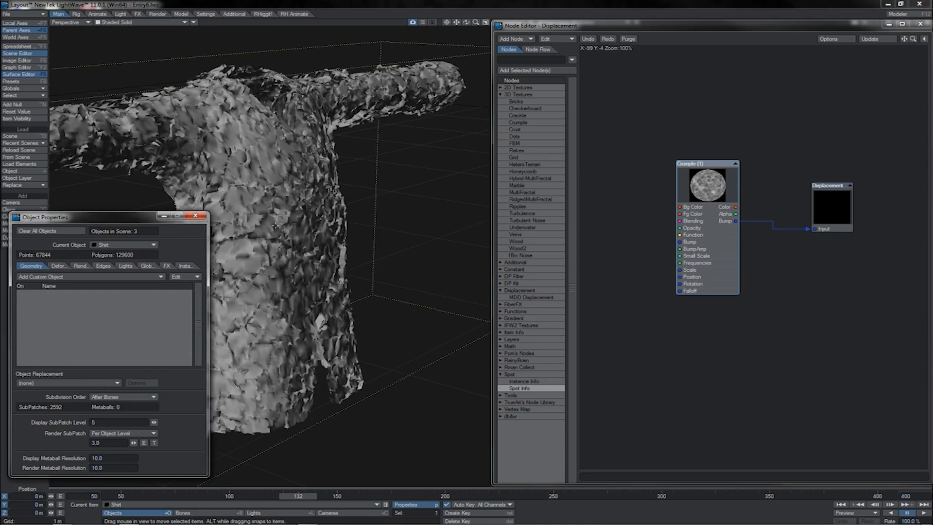
Set the Crumple node's Bump Amplitude to 0.5%.
{"action": "double_click", "coordinate": [719, 258]}
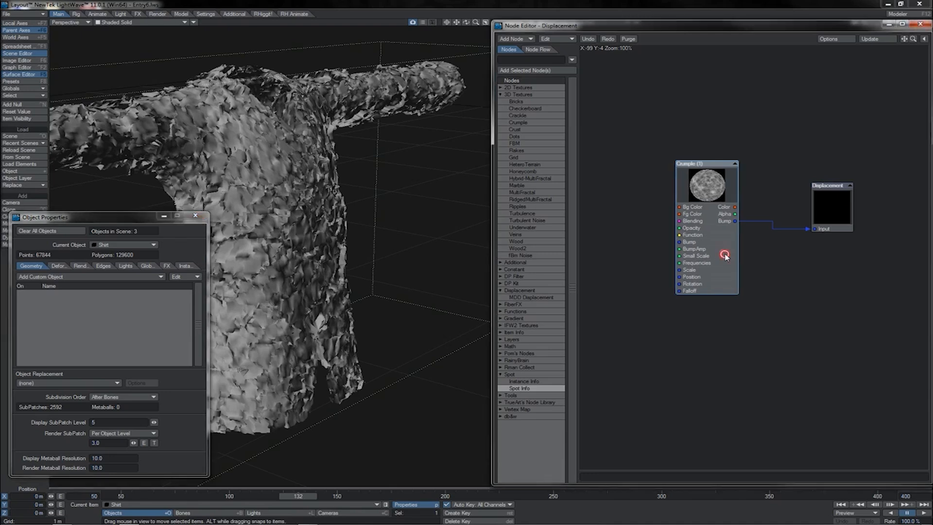
{"action": "left_click_drag", "start_coordinate": [685, 319], "coordinate": [657, 322]}
{"action": "type", "text": "0.5"}
{"action": "key", "text": "Tab"}
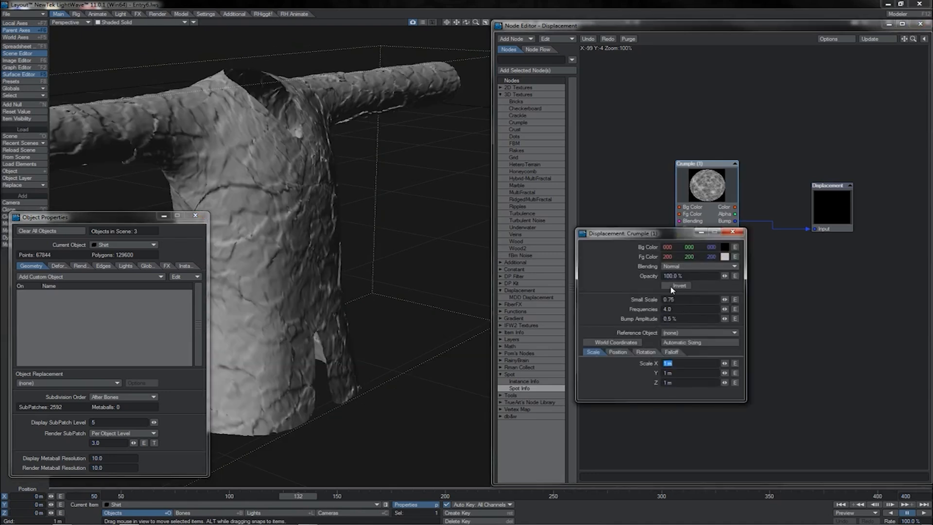
{"action": "left_click", "coordinate": [732, 231]}
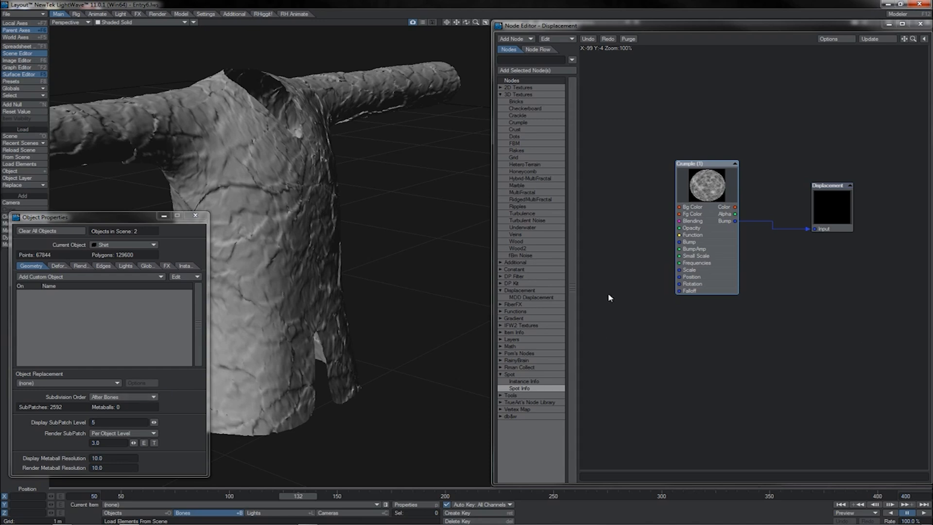
Review the shirt's ClothFX effect and set its Display SubPatch Level to 0.
{"action": "left_click", "coordinate": [138, 397]}
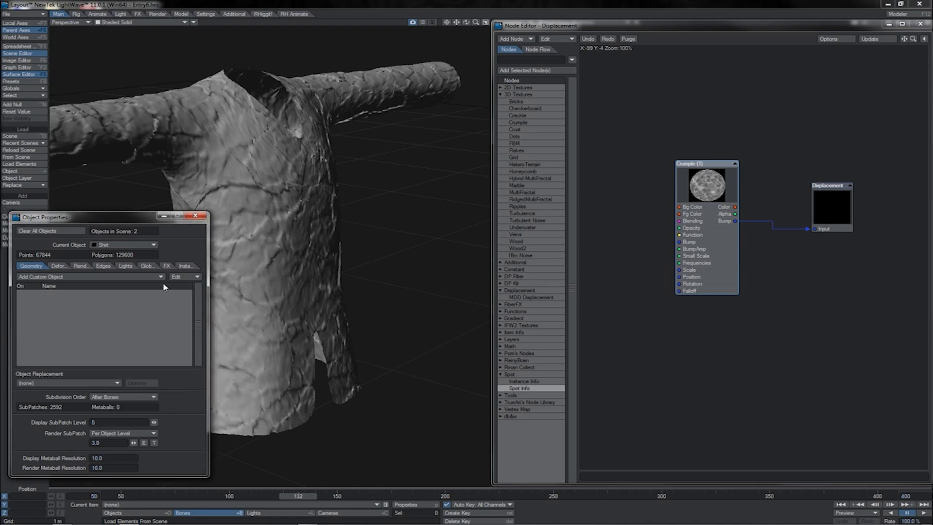
{"action": "left_click", "coordinate": [166, 266]}
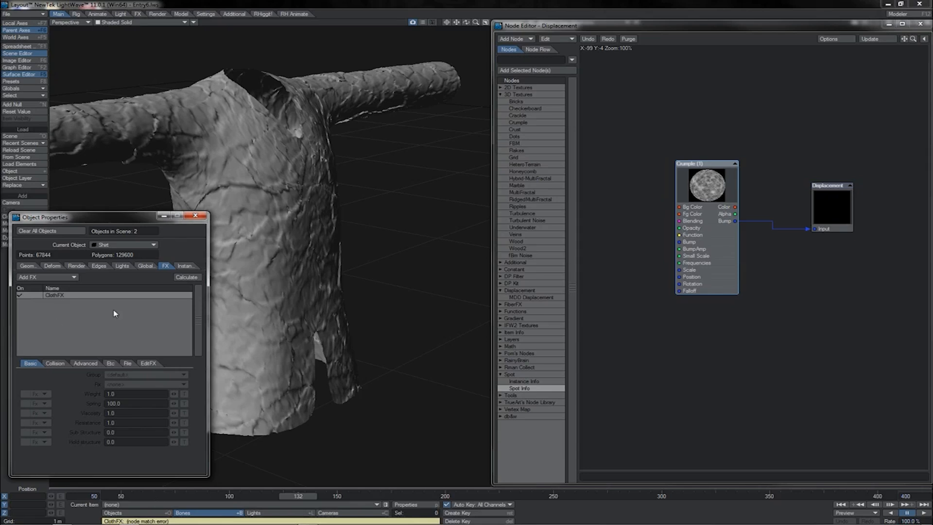
{"action": "left_click", "coordinate": [29, 266]}
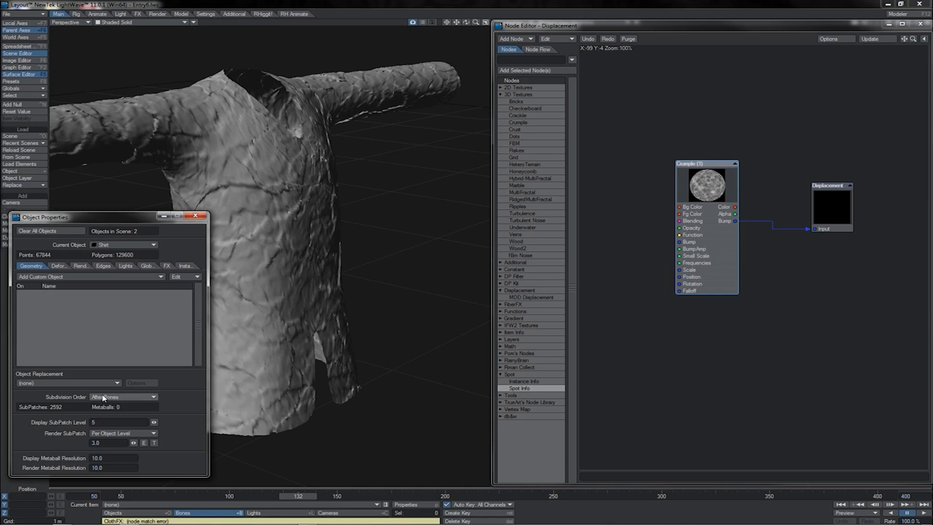
{"action": "left_click", "coordinate": [97, 421]}
{"action": "type", "text": "0"}
{"action": "key", "text": "Return"}
{"action": "left_click_drag", "start_coordinate": [456, 22], "coordinate": [335, 16]}
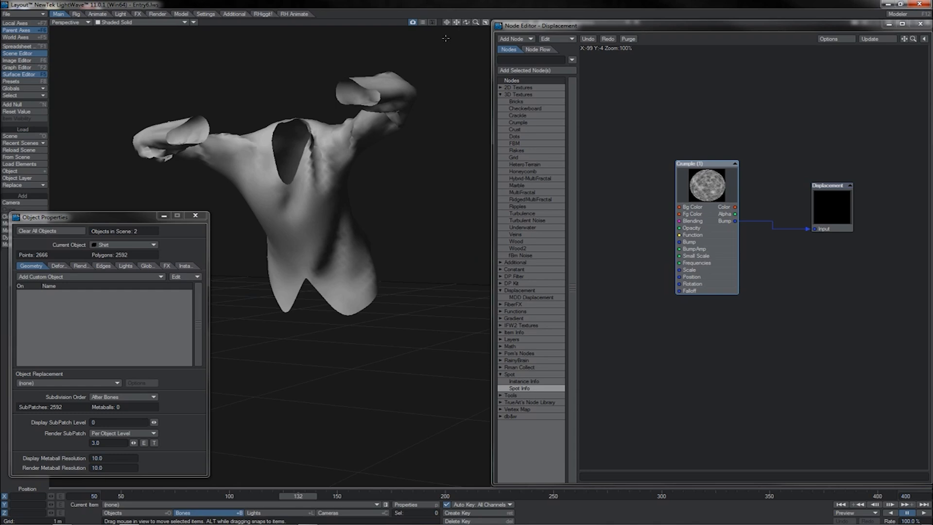
Set the shirt's Subdivision Order to Last and its Display SubPatch Level to 5.
{"action": "left_click", "coordinate": [142, 399]}
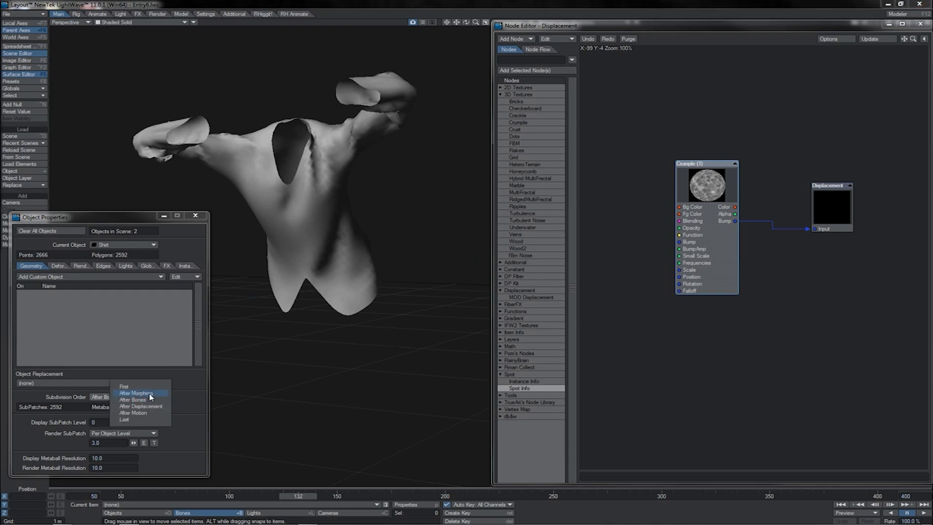
{"action": "left_click", "coordinate": [168, 266]}
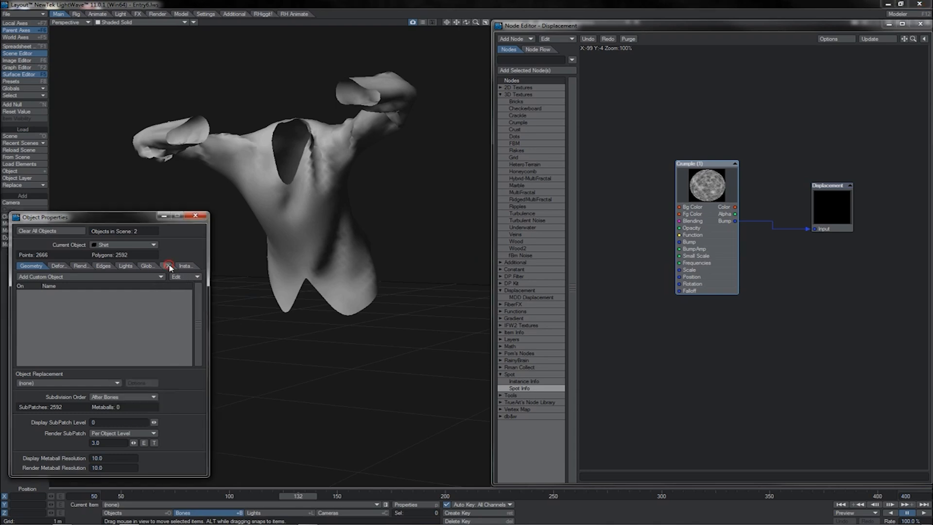
{"action": "left_click", "coordinate": [129, 397]}
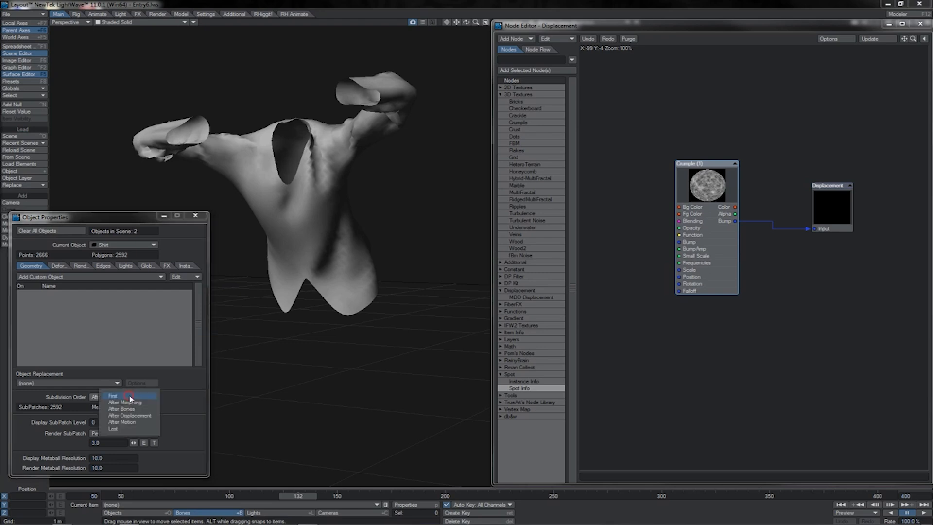
{"action": "left_click", "coordinate": [130, 429]}
{"action": "left_click_drag", "start_coordinate": [108, 422], "coordinate": [74, 423]}
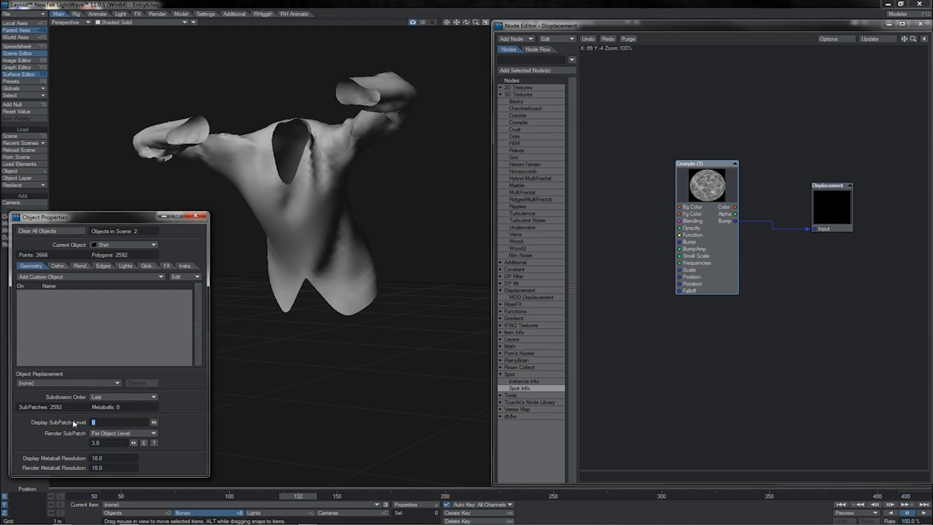
{"action": "type", "text": "5"}
{"action": "key", "text": "Return"}
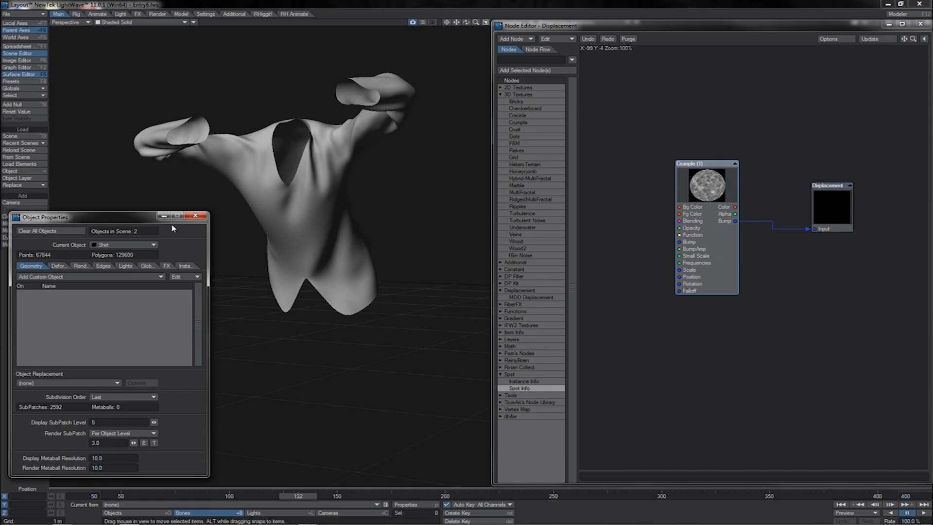
Try Before Bones as the shirt's Node Displacement Order, returning it to Before World Displacement.
{"action": "left_click", "coordinate": [67, 265]}
{"action": "left_click", "coordinate": [113, 353]}
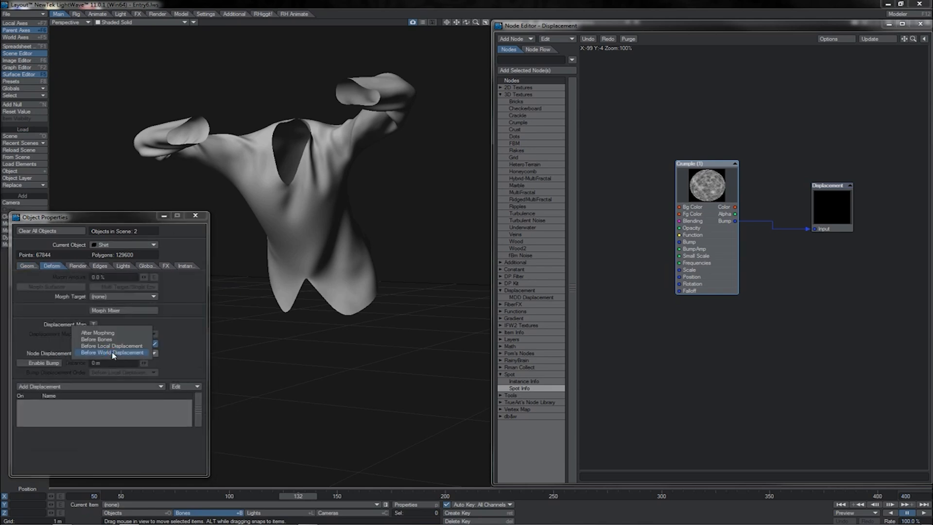
{"action": "left_click", "coordinate": [115, 339]}
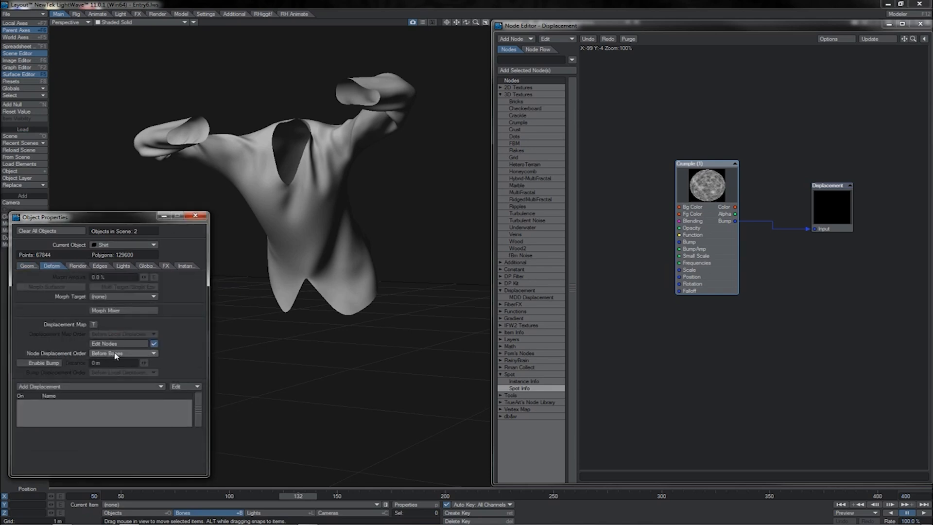
{"action": "left_click", "coordinate": [115, 351]}
{"action": "left_click", "coordinate": [114, 348]}
{"action": "left_click", "coordinate": [115, 352]}
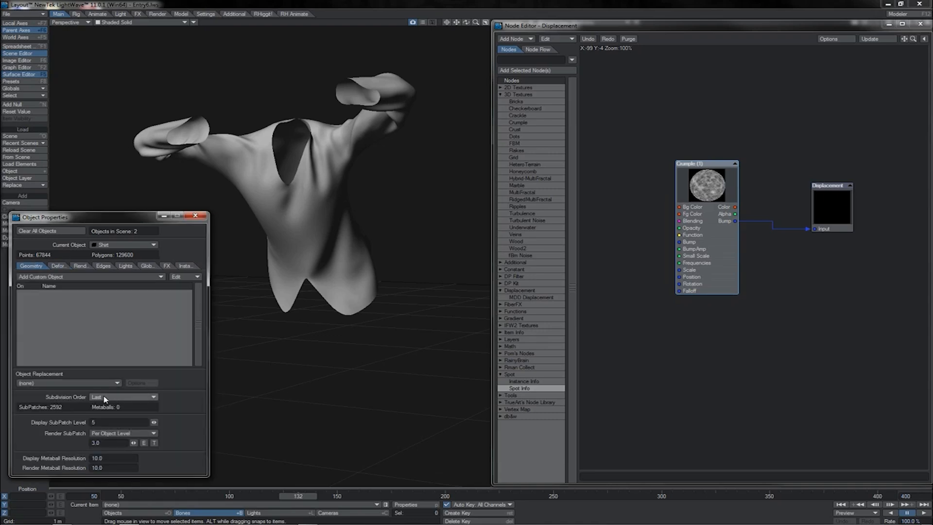
Review the shirt's ClothFX entry, Node Displacement Order and Subdivision Order settings.
{"action": "left_click", "coordinate": [165, 267]}
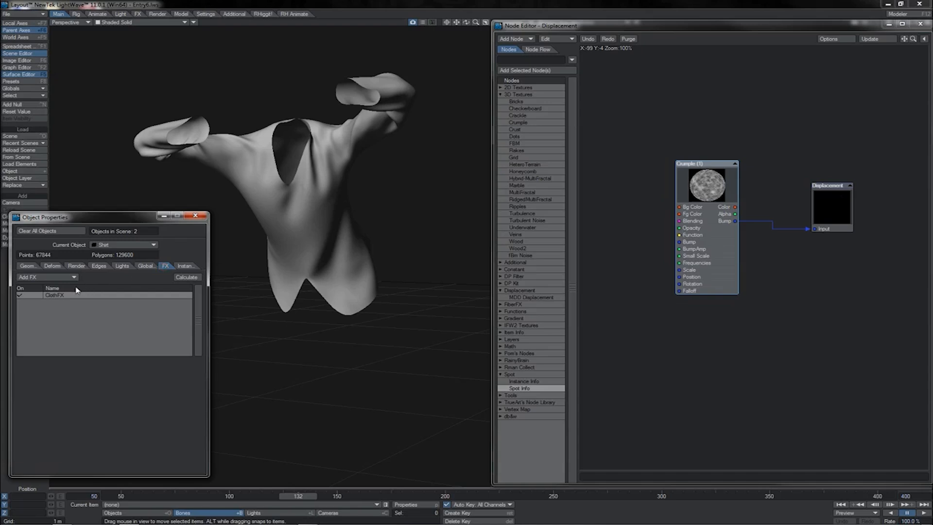
{"action": "left_click", "coordinate": [54, 267]}
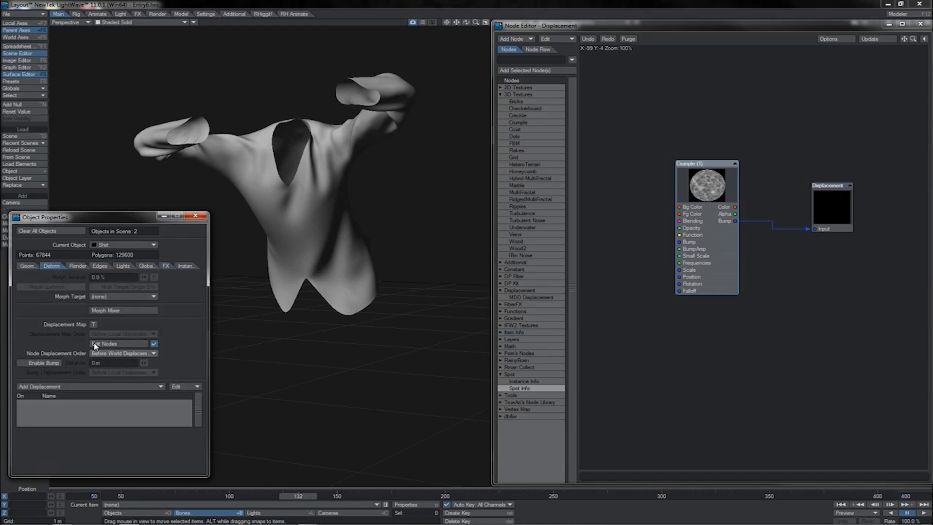
{"action": "left_click", "coordinate": [29, 266]}
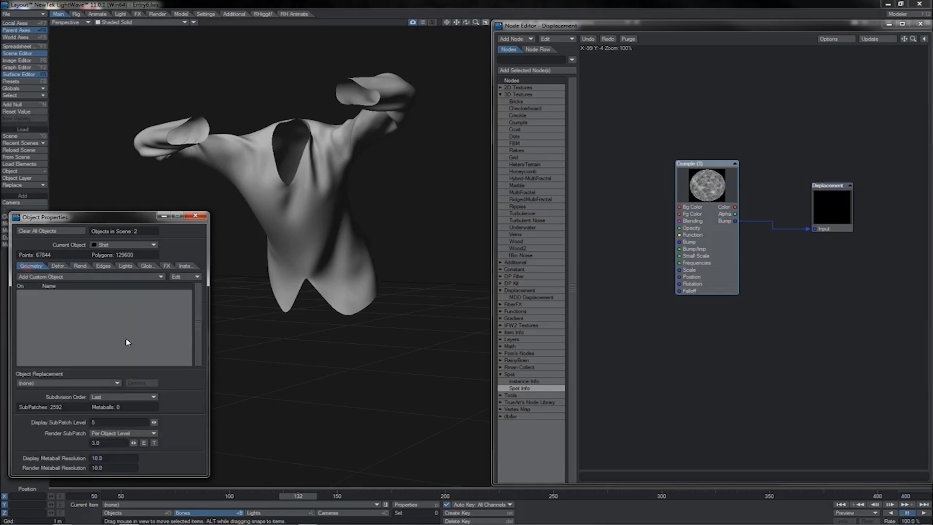
{"action": "left_click", "coordinate": [125, 396]}
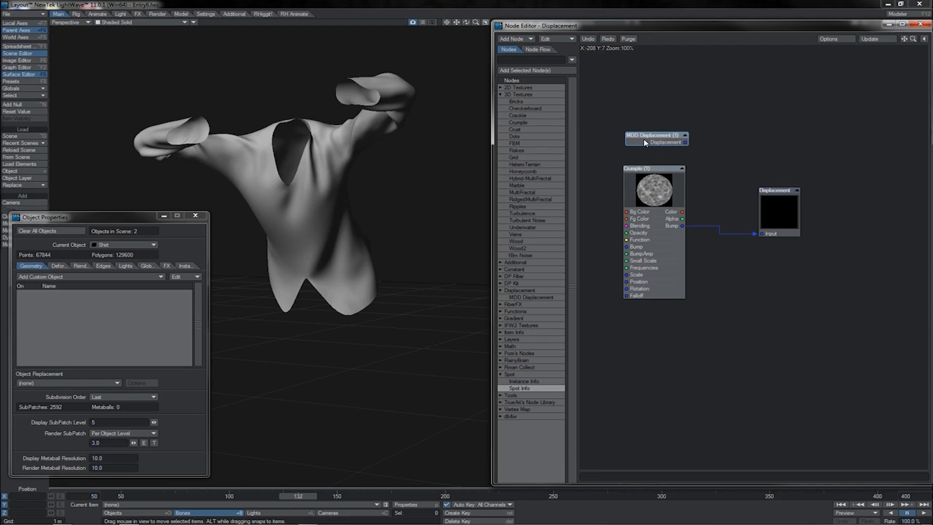
Move the MDD Displacement node slightly and disable the shirt's ClothFX effect.
{"action": "left_click", "coordinate": [644, 141]}
{"action": "left_click_drag", "start_coordinate": [644, 141], "coordinate": [638, 139]}
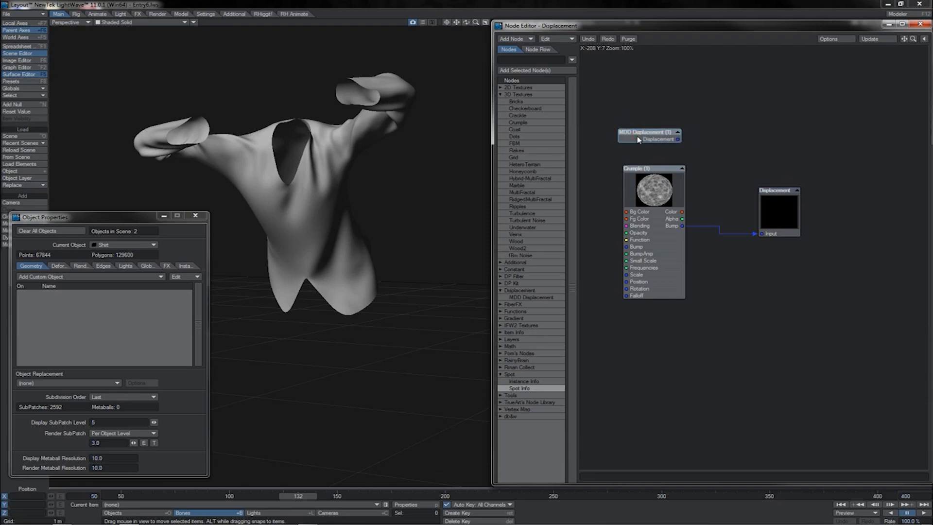
{"action": "double_click", "coordinate": [638, 139]}
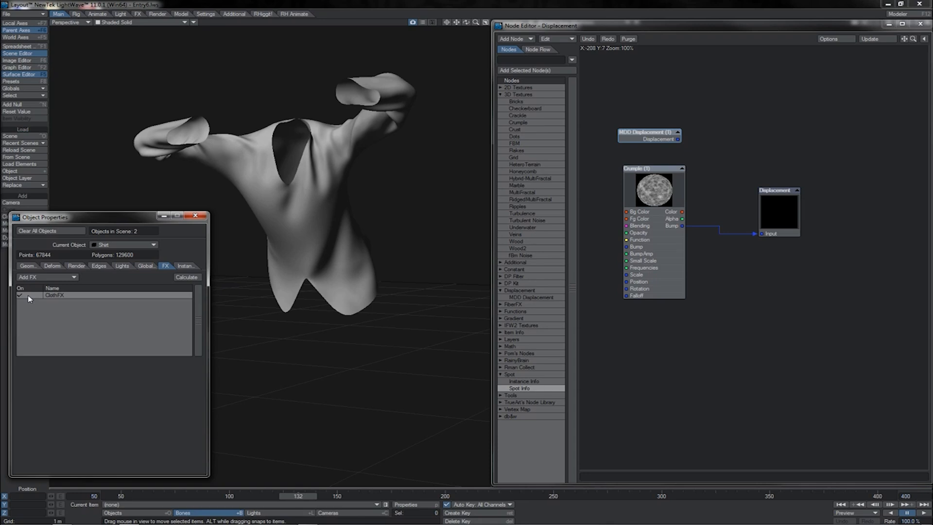
{"action": "left_click", "coordinate": [20, 295]}
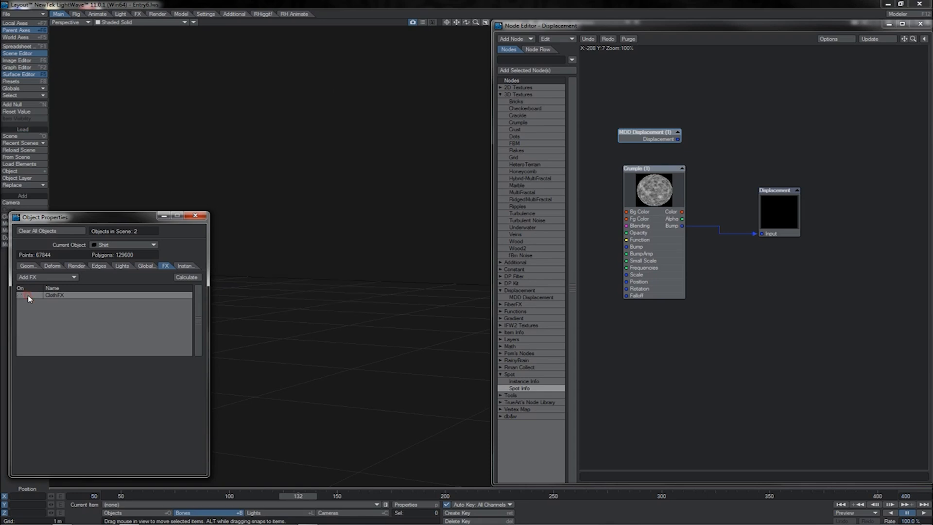
{"action": "left_click", "coordinate": [51, 266]}
Combine the MDD Displacement output and the Crumple bump through an Add node feeding the Displacement input.
{"action": "left_click_drag", "start_coordinate": [678, 139], "coordinate": [773, 238]}
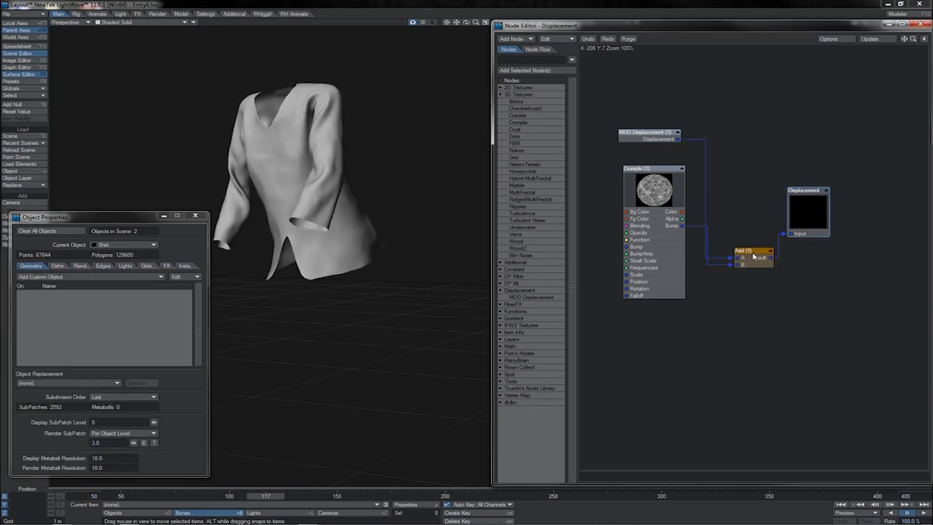
{"action": "left_click_drag", "start_coordinate": [741, 252], "coordinate": [741, 190]}
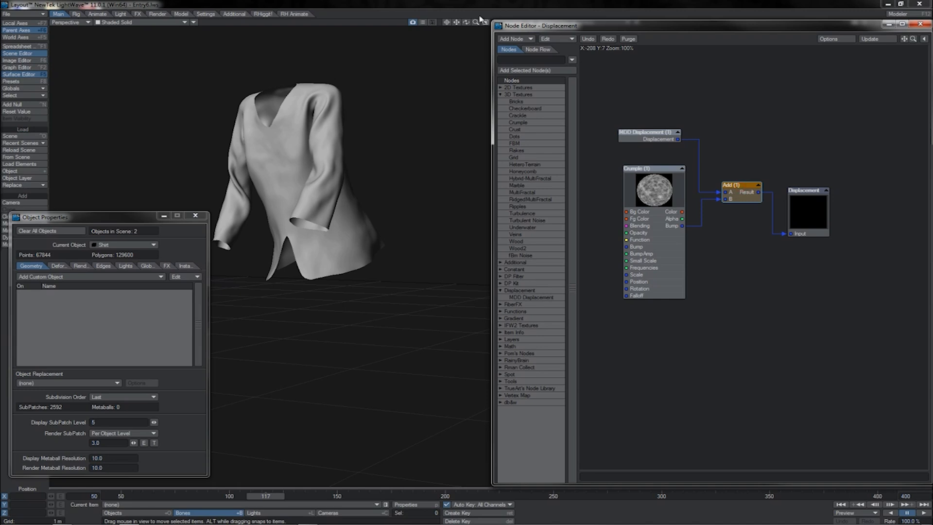
{"action": "mouse_move", "coordinate": [467, 23]}
{"action": "left_mouse_down"}
{"action": "mouse_move", "coordinate": [374, 21]}
{"action": "mouse_move", "coordinate": [467, 22]}
{"action": "left_mouse_up"}
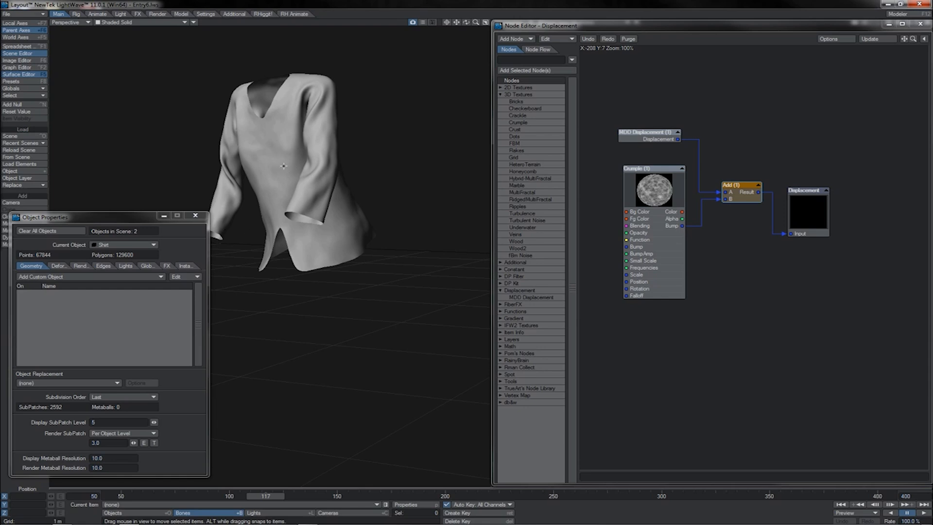
Set the shirt's Node Displacement Order to Before Local Displacement.
{"action": "left_click", "coordinate": [58, 265]}
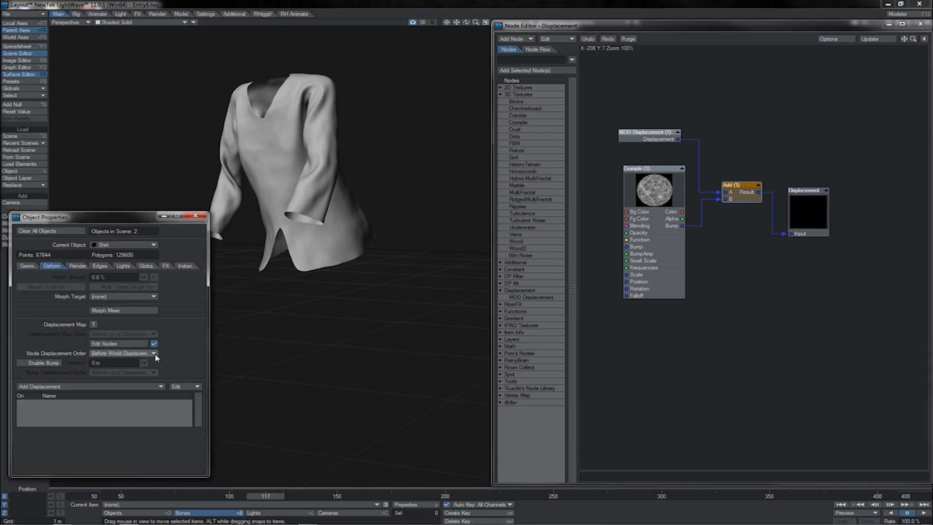
{"action": "left_click", "coordinate": [156, 356]}
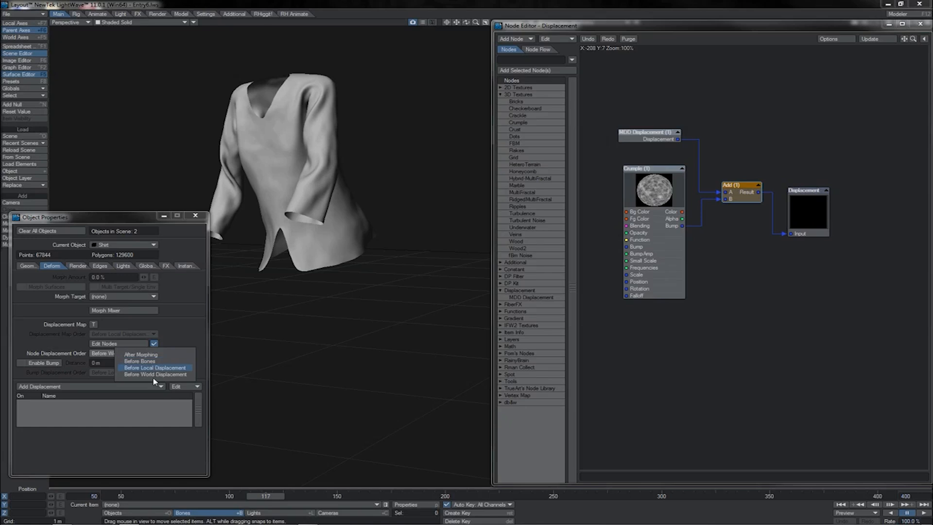
{"action": "left_click", "coordinate": [155, 374]}
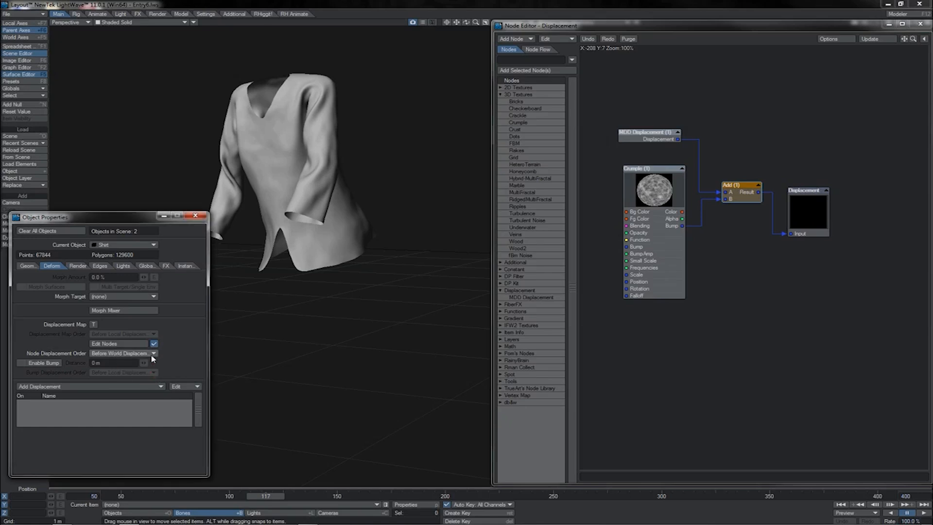
{"action": "left_click", "coordinate": [152, 358]}
{"action": "left_click", "coordinate": [153, 347]}
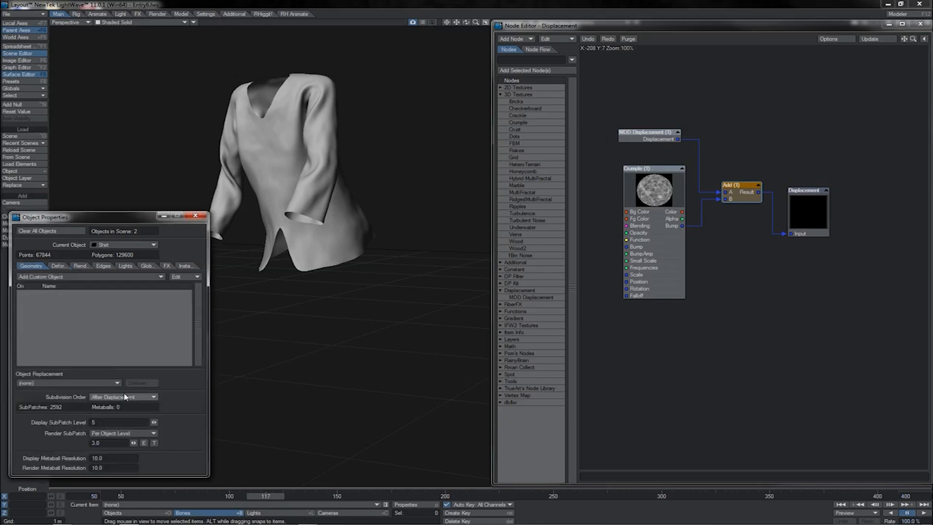
Set the shirt's Subdivision Order to After Displacement.
{"action": "left_click", "coordinate": [126, 397]}
{"action": "left_click", "coordinate": [125, 397]}
{"action": "left_click", "coordinate": [122, 397]}
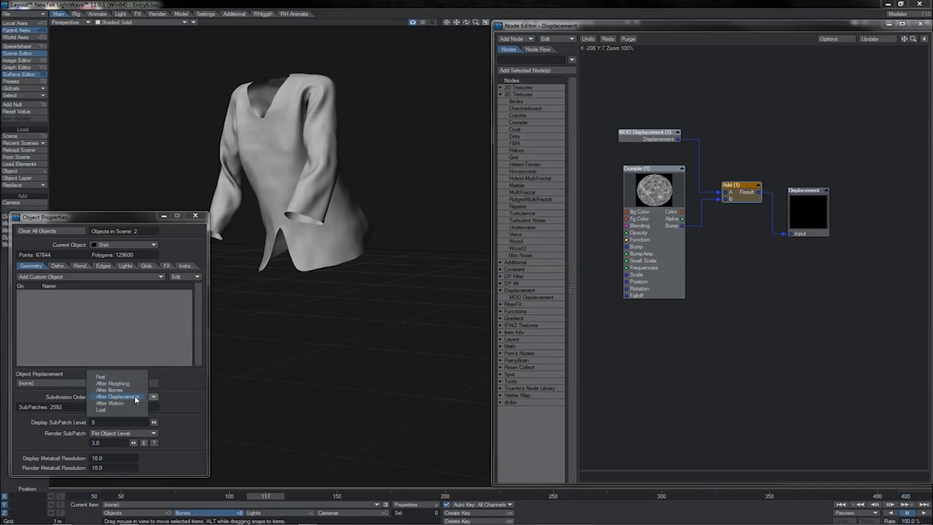
{"action": "left_click", "coordinate": [122, 398]}
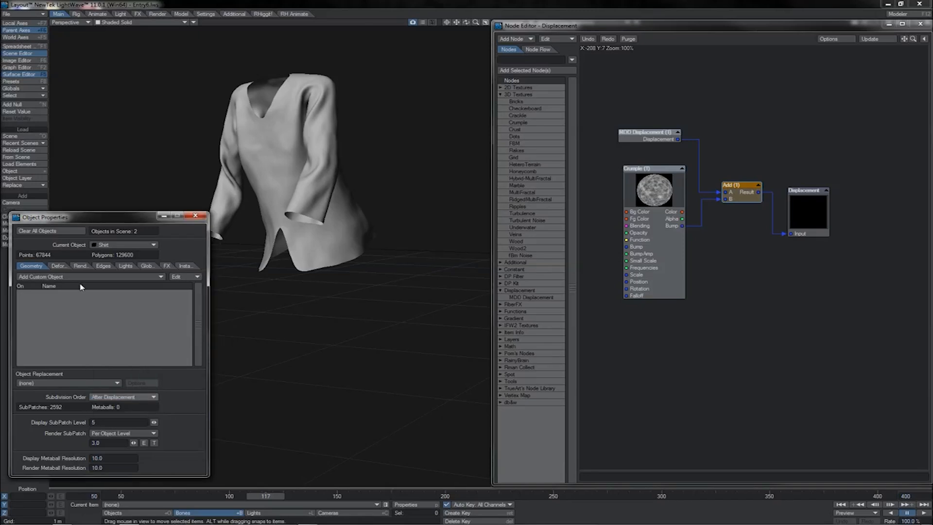
Try Before Bones and Before World Displacement as the shirt's Node Displacement Order, settling on Before Local Displacement.
{"action": "left_click", "coordinate": [57, 265]}
{"action": "left_click", "coordinate": [141, 352]}
{"action": "left_click", "coordinate": [141, 344]}
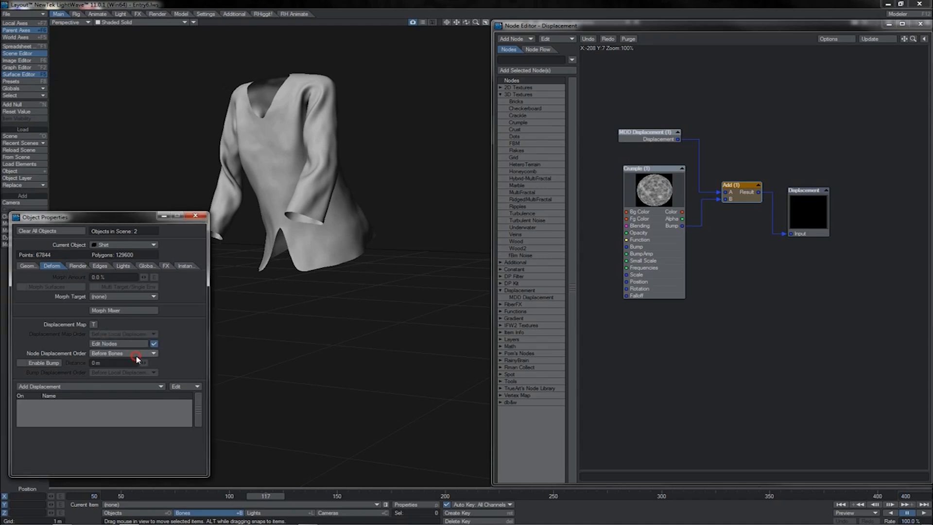
{"action": "left_click", "coordinate": [140, 360]}
{"action": "left_click", "coordinate": [138, 368]}
{"action": "left_click_drag", "start_coordinate": [465, 22], "coordinate": [398, 45]}
{"action": "left_click", "coordinate": [126, 357]}
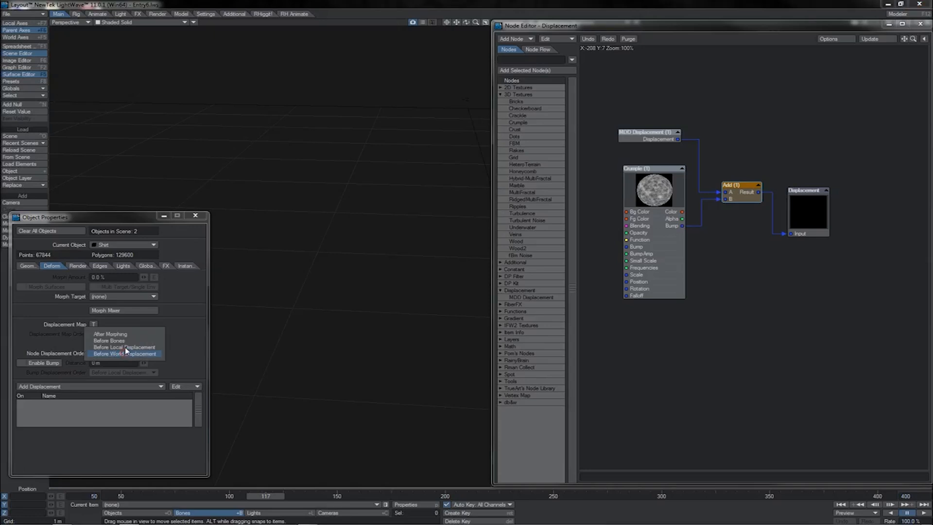
{"action": "left_click", "coordinate": [125, 348]}
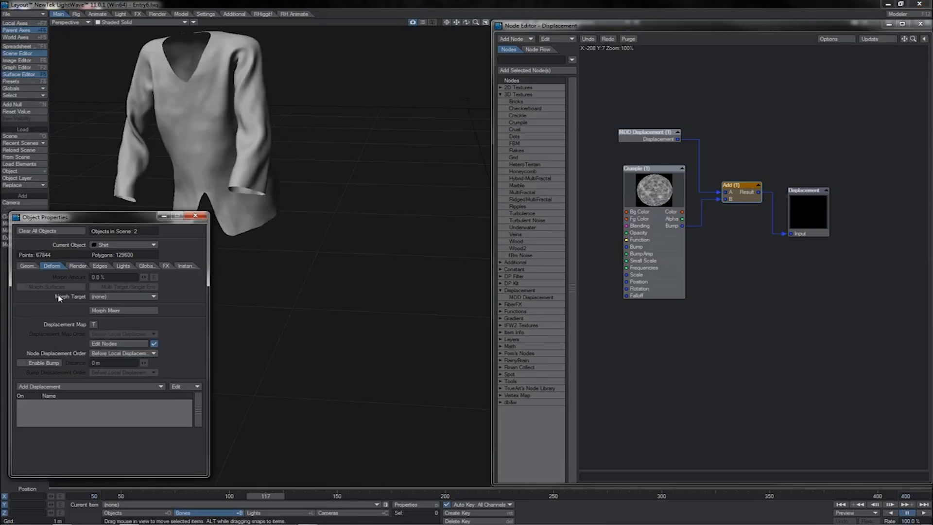
{"action": "left_click", "coordinate": [29, 266]}
{"action": "left_click", "coordinate": [117, 397]}
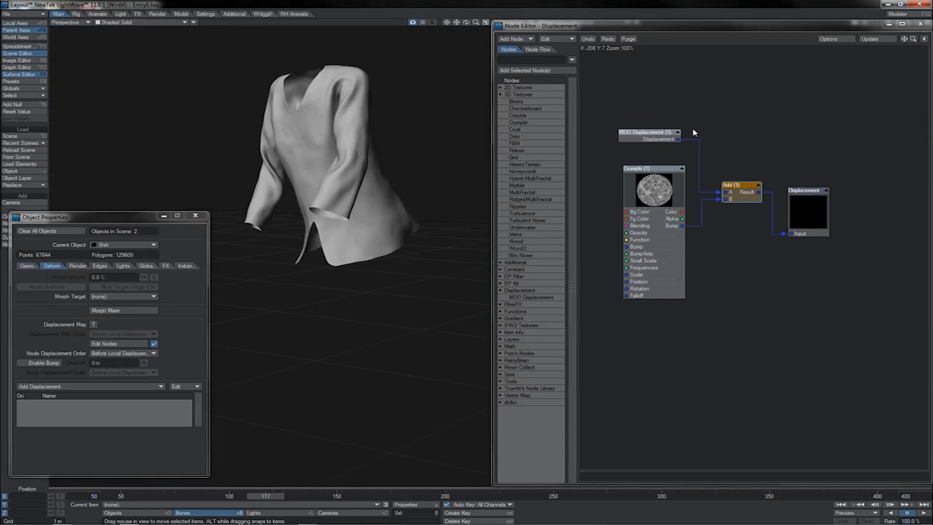
Connect the MDD Displacement node directly to the Displacement input and delete the Add node.
{"action": "left_click_drag", "start_coordinate": [696, 115], "coordinate": [610, 306]}
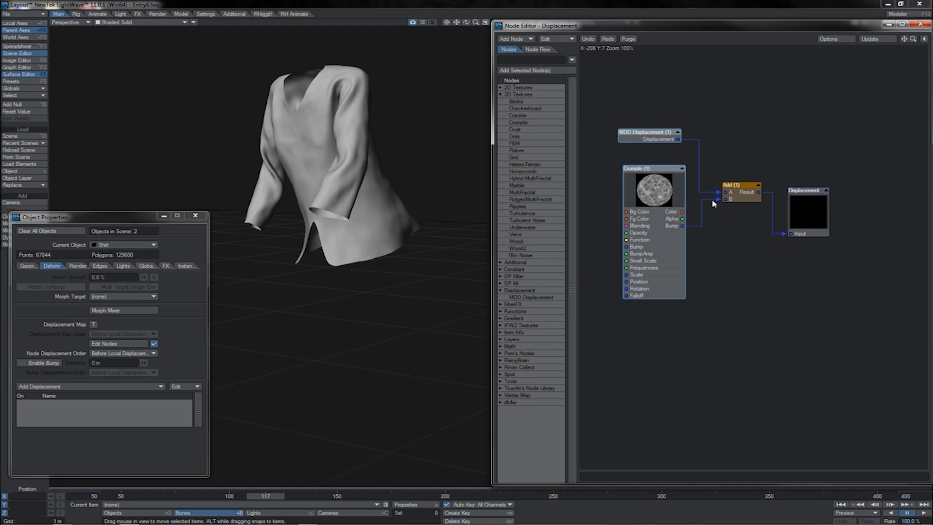
{"action": "left_click_drag", "start_coordinate": [677, 138], "coordinate": [794, 234]}
{"action": "left_click", "coordinate": [743, 198]}
{"action": "key", "text": "Delete"}
{"action": "left_click", "coordinate": [673, 244]}
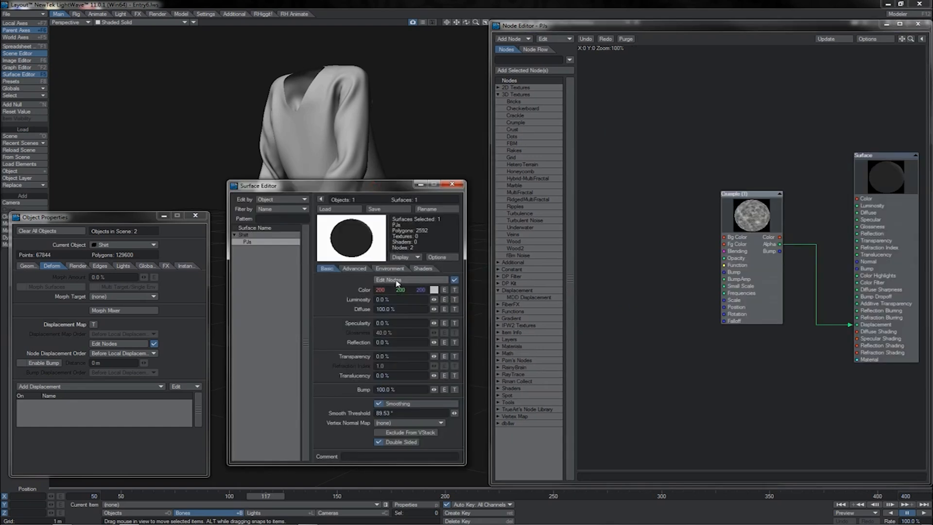
Close the Surface Editor and enable the shirt's bump displacement with a distance of 1 m.
{"action": "left_click", "coordinate": [452, 184]}
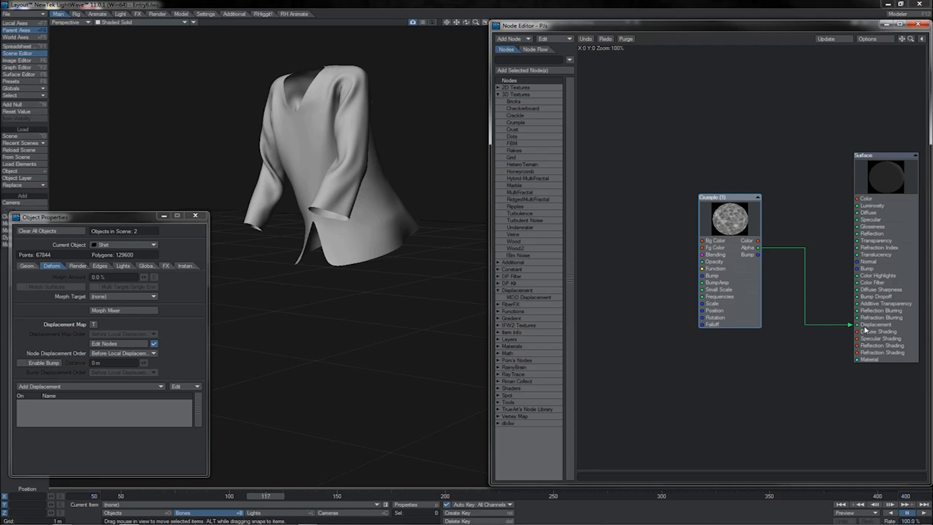
{"action": "left_click_drag", "start_coordinate": [869, 327], "coordinate": [871, 325]}
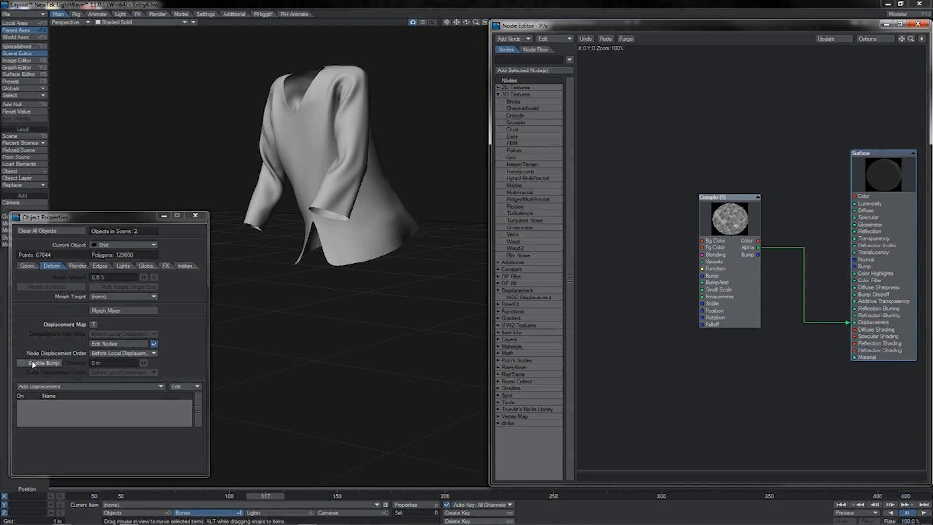
{"action": "left_click", "coordinate": [34, 363]}
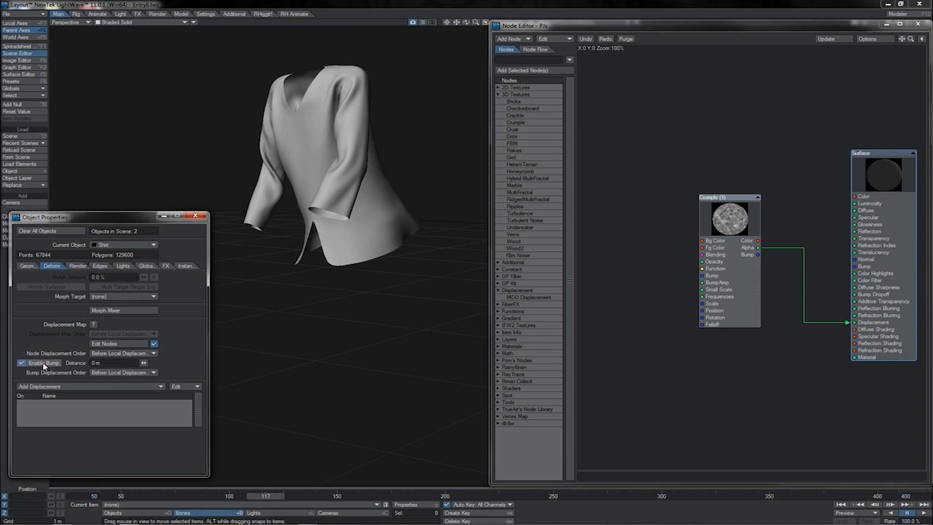
{"action": "left_click", "coordinate": [91, 363]}
{"action": "type", "text": "1"}
{"action": "key", "text": "Return"}
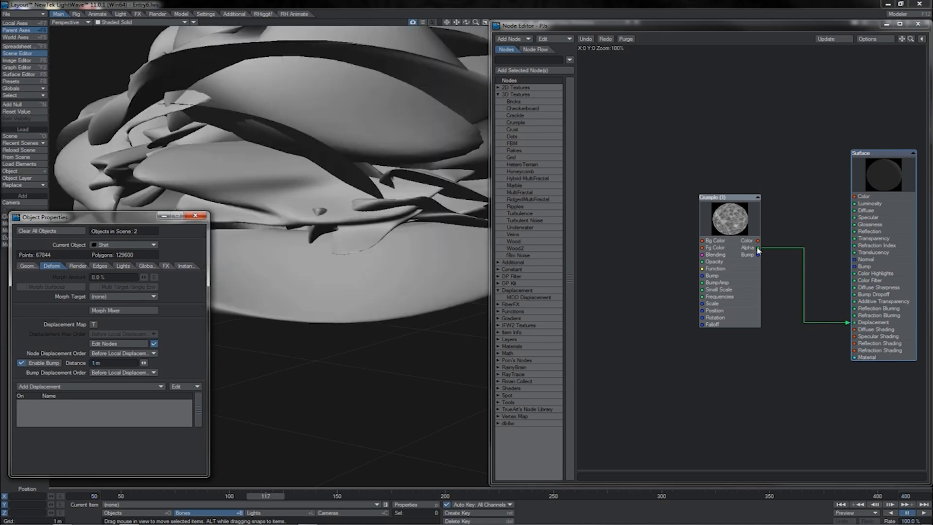
Set the shirt's bump displacement distance to 20 mm.
{"action": "left_click_drag", "start_coordinate": [758, 250], "coordinate": [790, 245]}
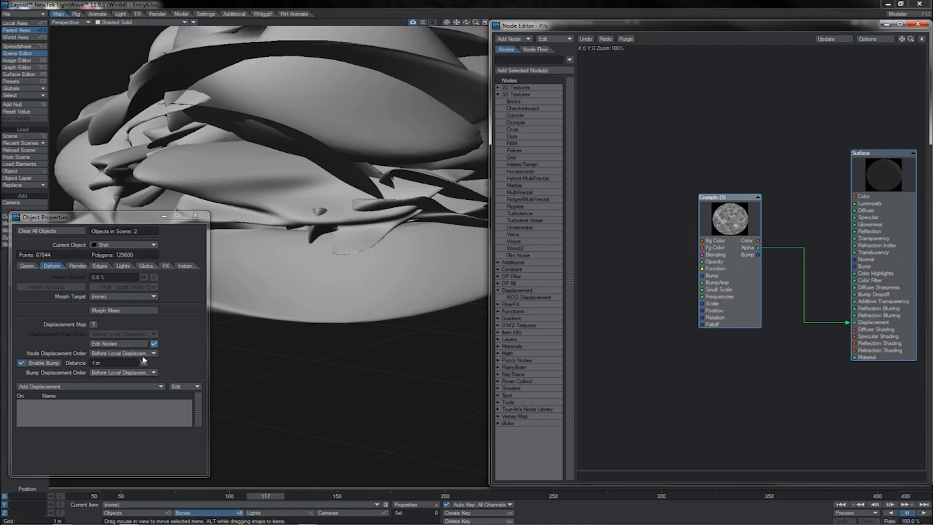
{"action": "left_click", "coordinate": [119, 363]}
{"action": "type", "text": "20 mm"}
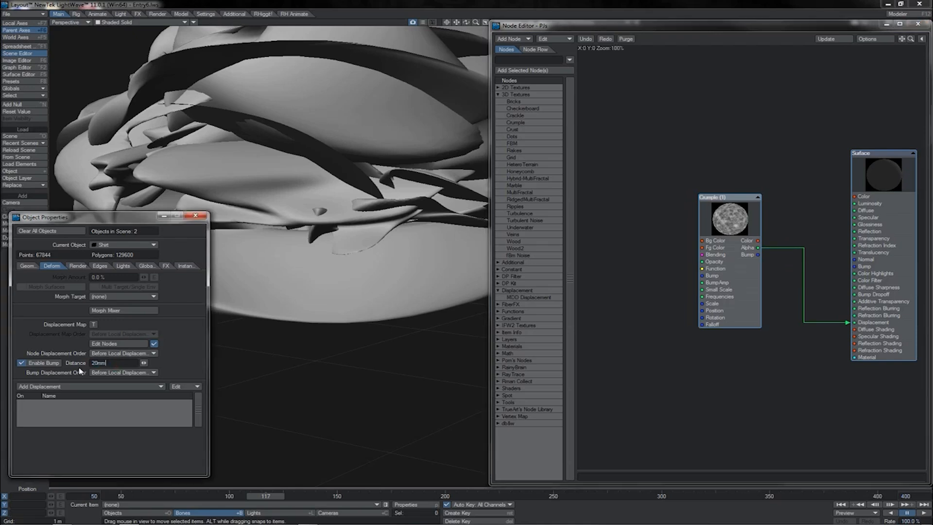
{"action": "key", "text": "Return"}
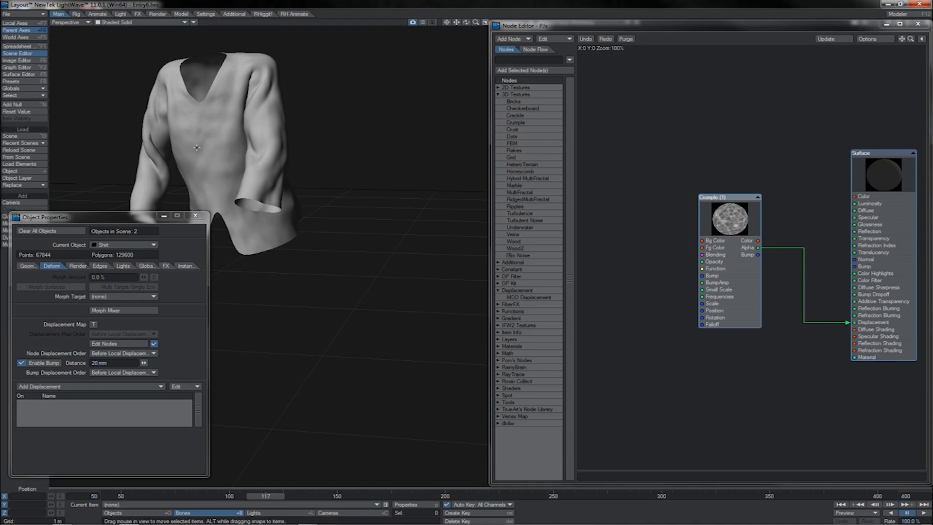
{"action": "left_click_drag", "start_coordinate": [718, 217], "coordinate": [720, 216]}
Keep the shirt's Subdivision Order at After Displacement and set its Bump Displacement Order to Before World Displacement.
{"action": "left_click", "coordinate": [29, 266]}
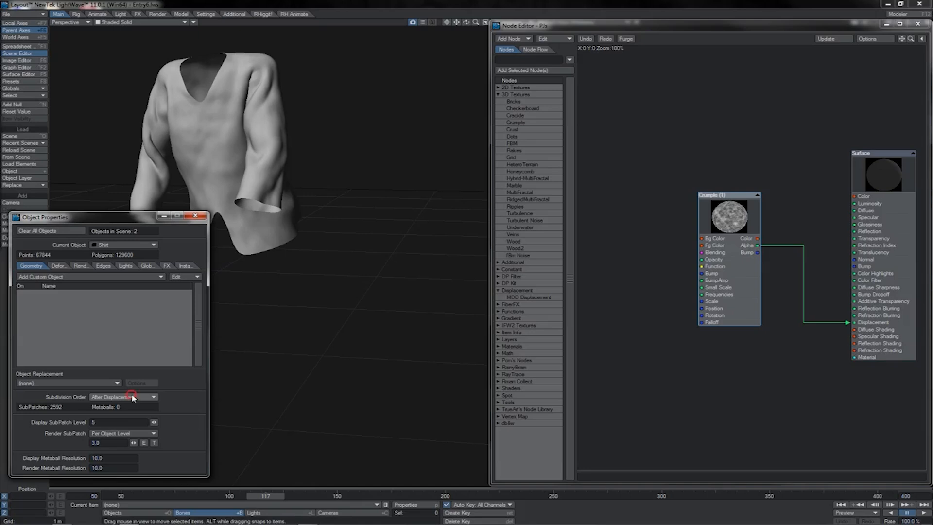
{"action": "left_click", "coordinate": [132, 397]}
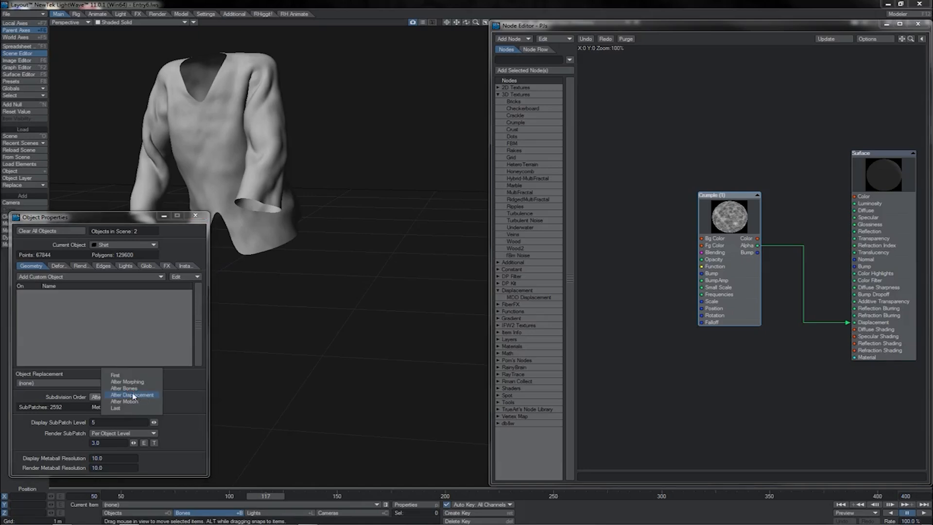
{"action": "left_click", "coordinate": [131, 395]}
{"action": "left_click", "coordinate": [52, 266]}
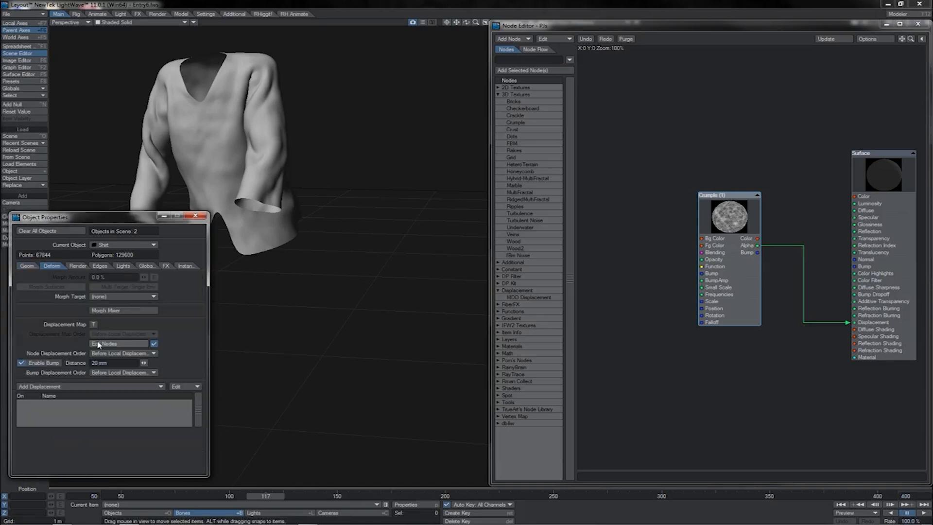
{"action": "left_click", "coordinate": [107, 373]}
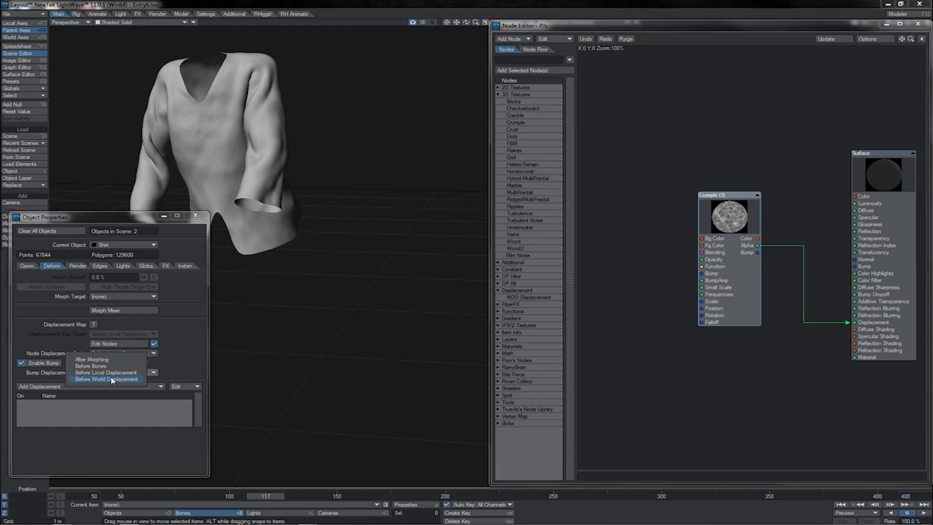
{"action": "left_click", "coordinate": [111, 379]}
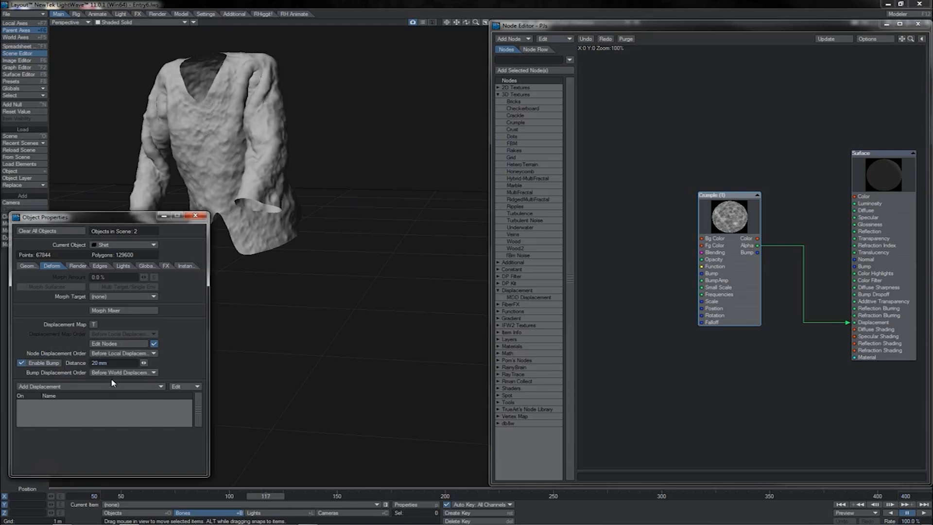
Try Last as the shirt's Subdivision Order and review its deformation settings.
{"action": "left_click", "coordinate": [29, 265]}
{"action": "left_click", "coordinate": [112, 397]}
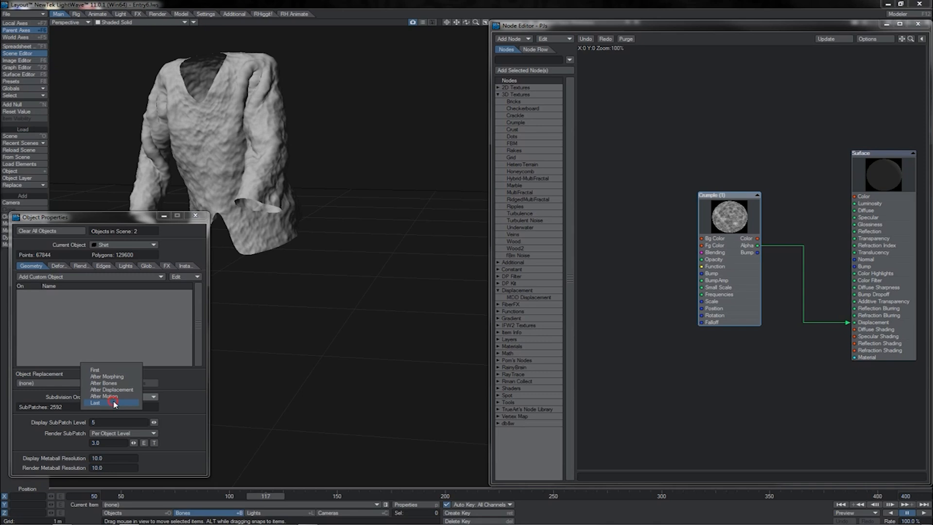
{"action": "left_click", "coordinate": [114, 403]}
{"action": "left_click", "coordinate": [57, 266]}
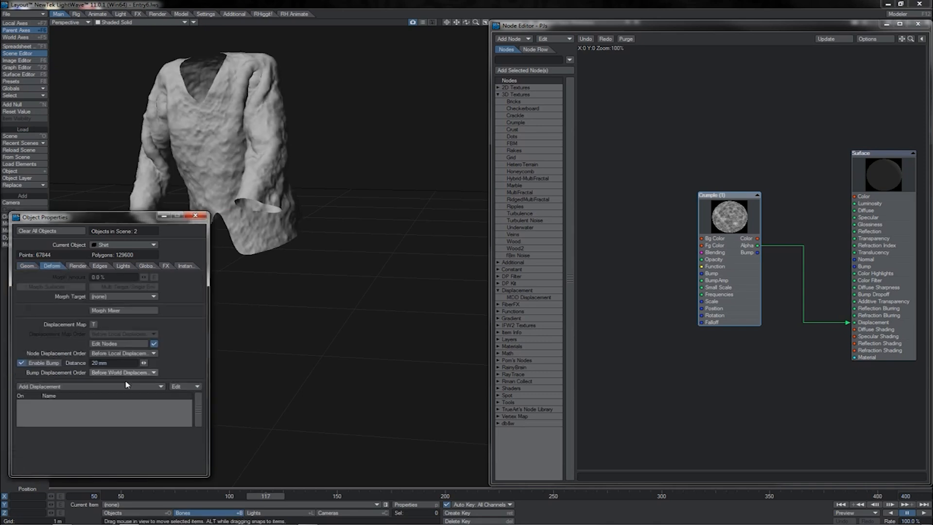
{"action": "left_click", "coordinate": [153, 343]}
Move the Crumple node lower in the surface node network and review the shirt's Subdivision Order.
{"action": "left_click_drag", "start_coordinate": [758, 255], "coordinate": [816, 272]}
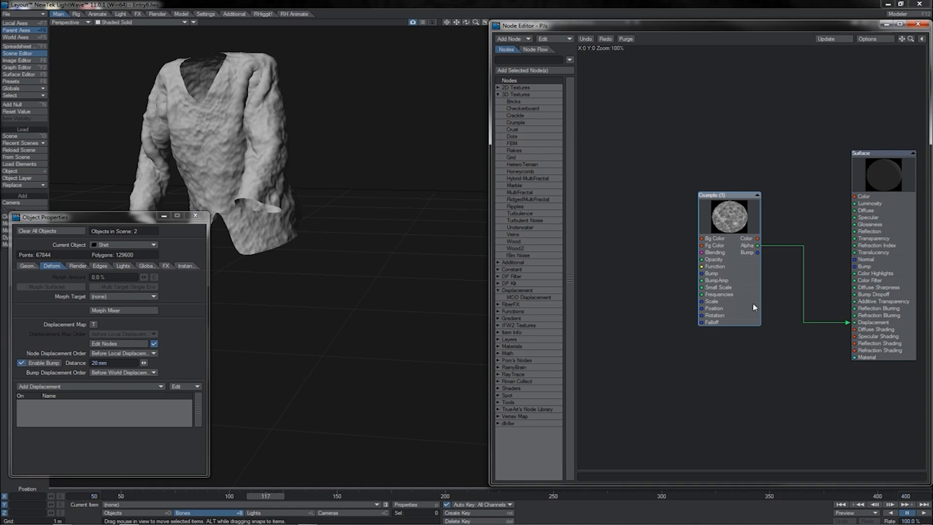
{"action": "left_click_drag", "start_coordinate": [754, 309], "coordinate": [760, 406]}
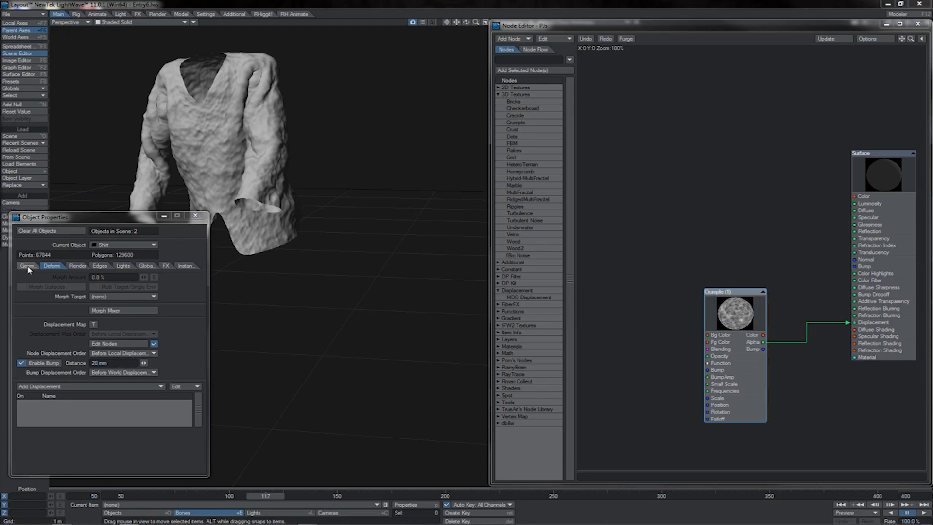
{"action": "left_click", "coordinate": [29, 266]}
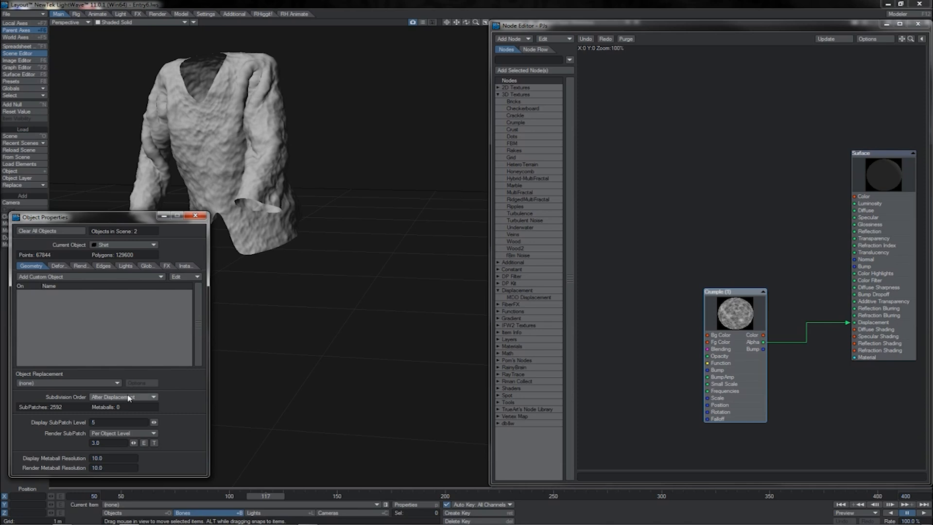